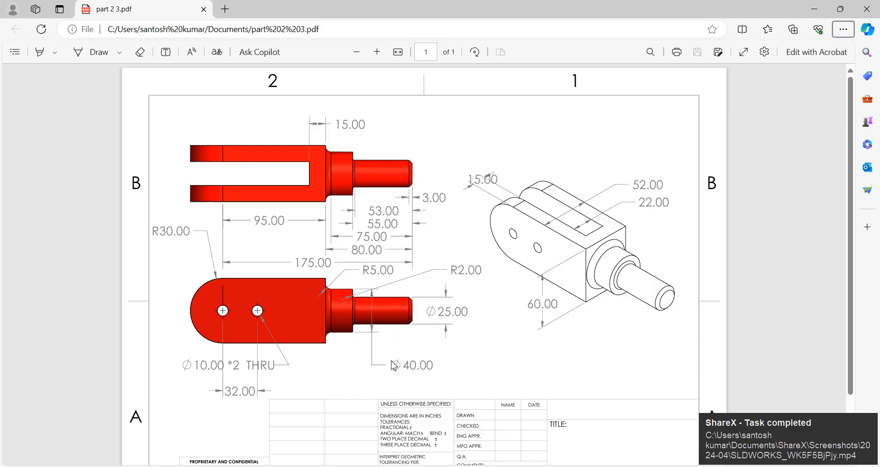
# - Switch from the PDF drawing to SOLIDWORKS and start a new sketch on the Top Plane
pyautogui.hotkey('alt', 'Tab')
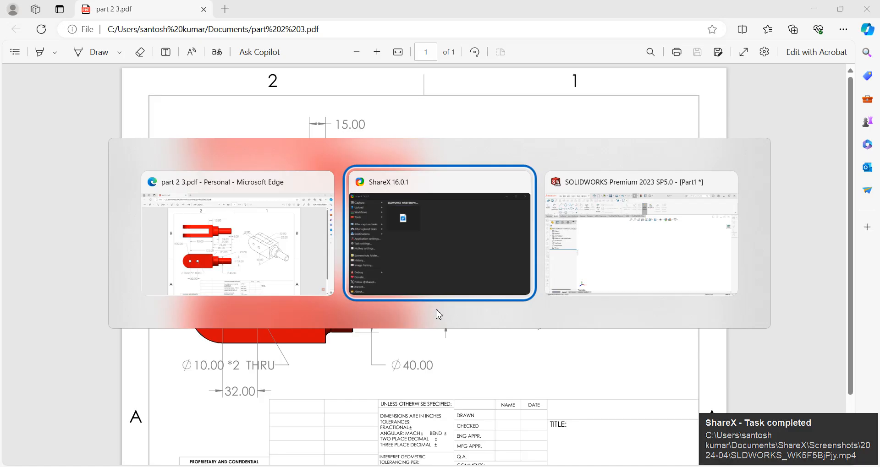
pyautogui.hotkey('alt', 'Tab')
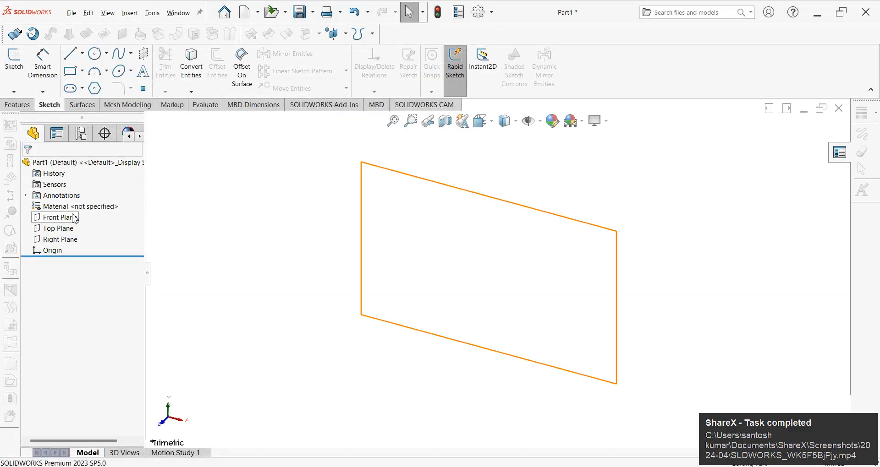
pyautogui.click(51, 228)
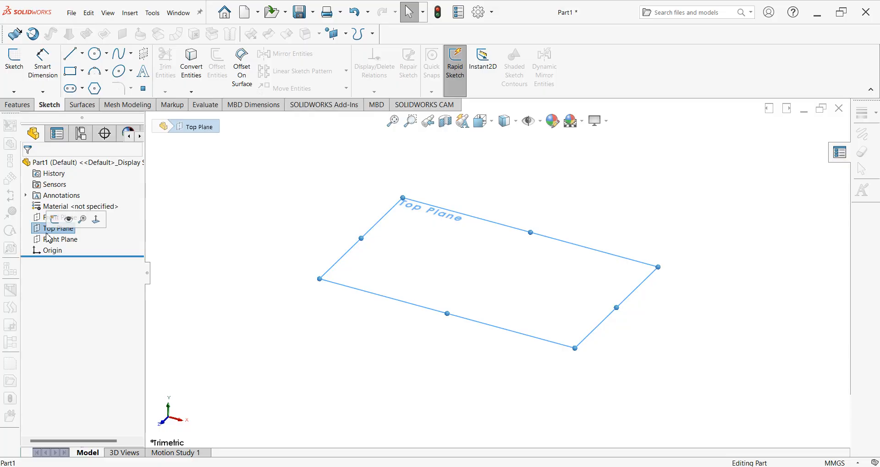
pyautogui.click(58, 222)
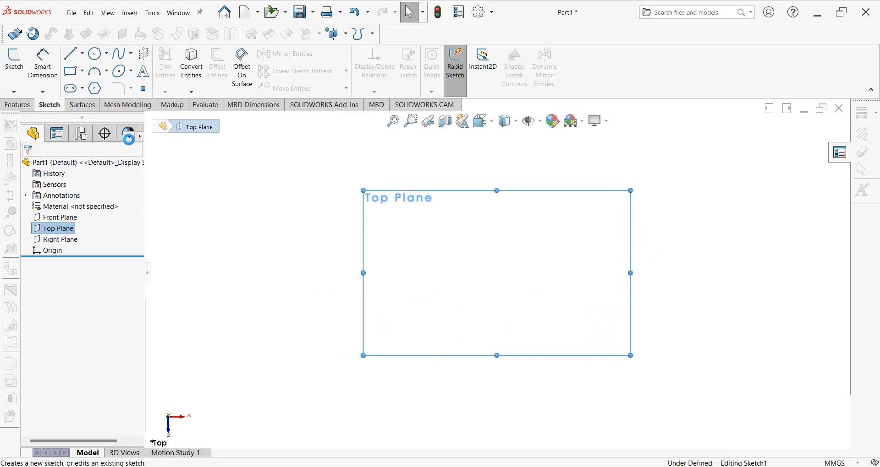
pyautogui.click(71, 60)
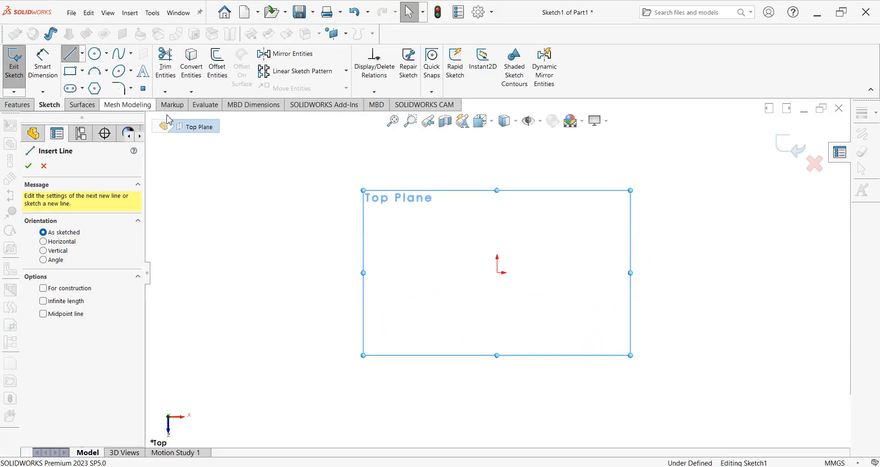
pyautogui.click(497, 273)
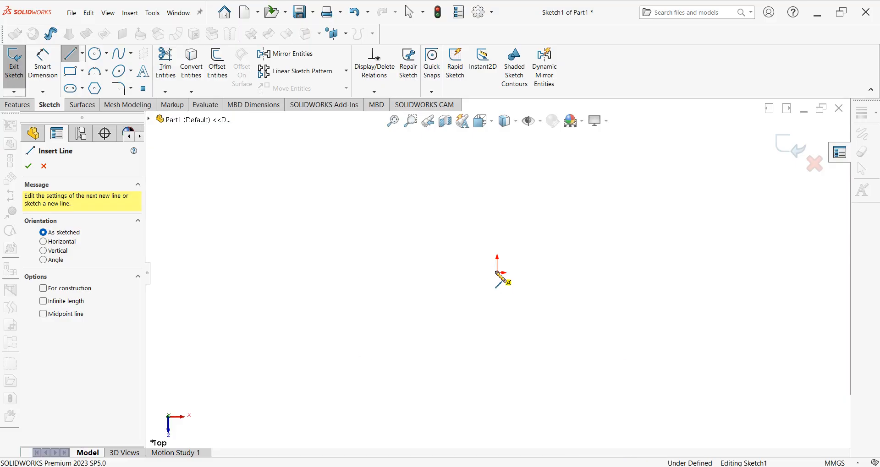
pyautogui.click(497, 227)
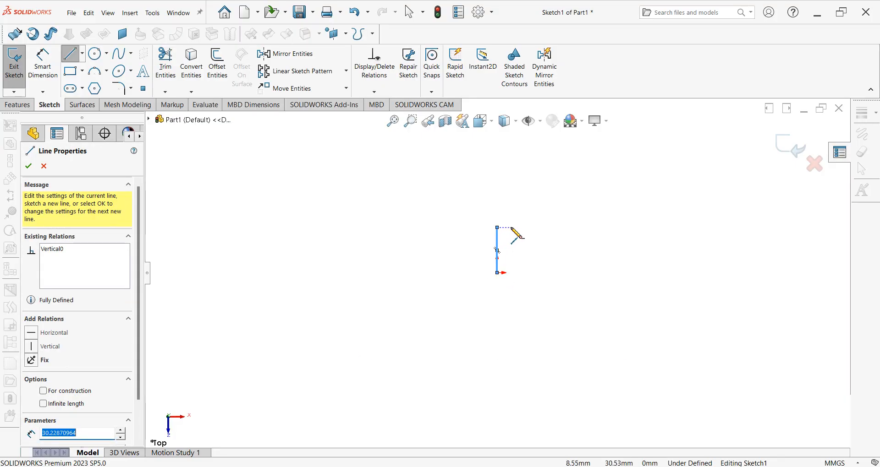
pyautogui.press('Escape')
pyautogui.hotkey('ctrl', 'z')
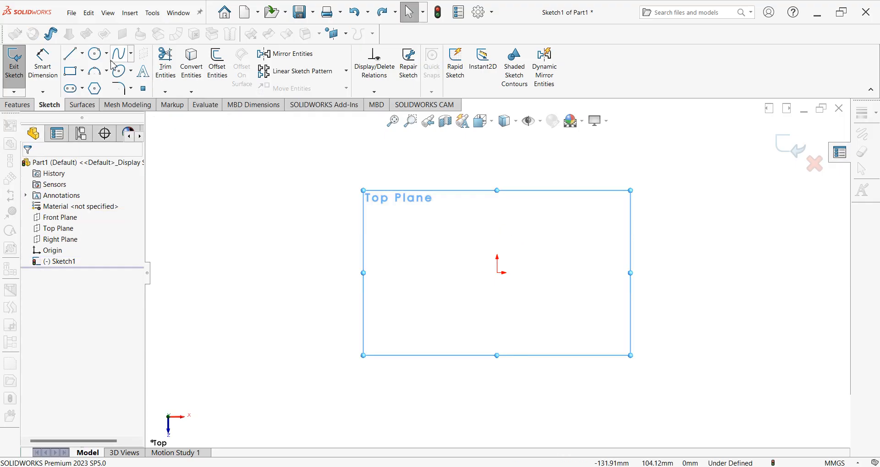
# - Sketch a closed stepped profile with lines from the origin, about 127 mm long and 52 mm high, with its lower step beside the origin
pyautogui.click(67, 57)
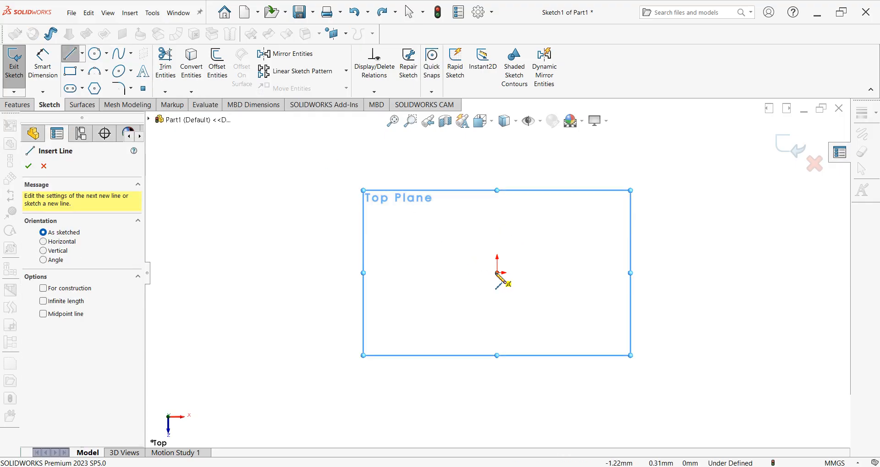
pyautogui.click(497, 273)
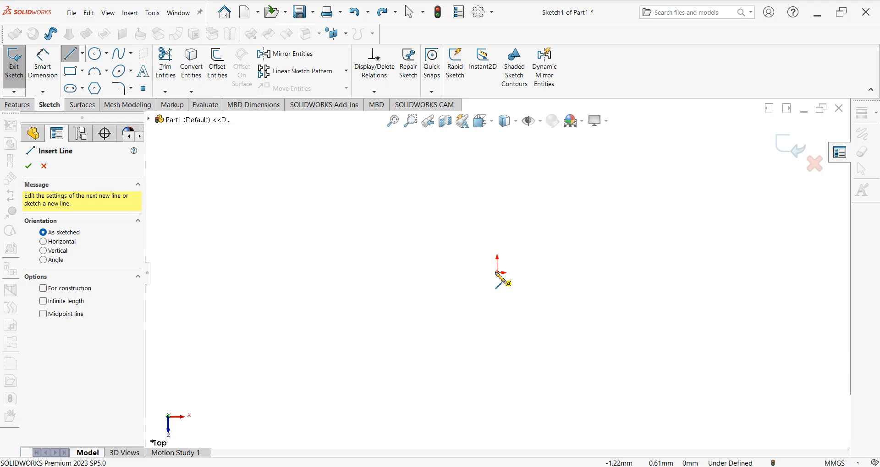
pyautogui.click(497, 226)
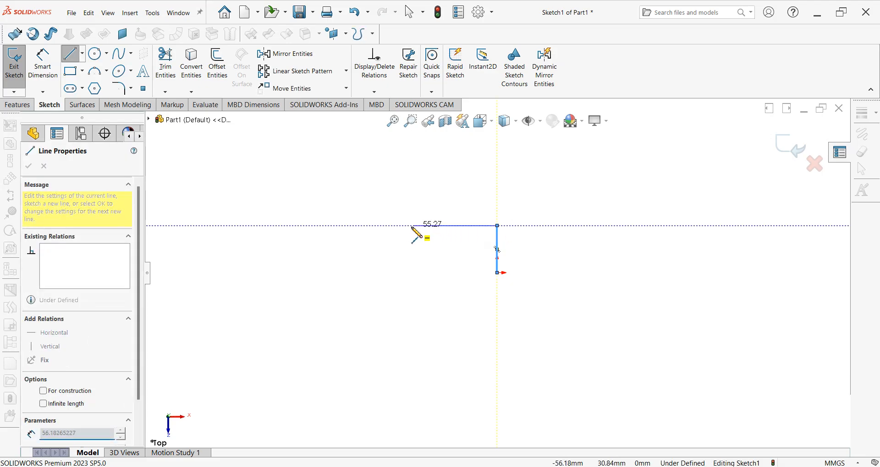
pyautogui.click(405, 226)
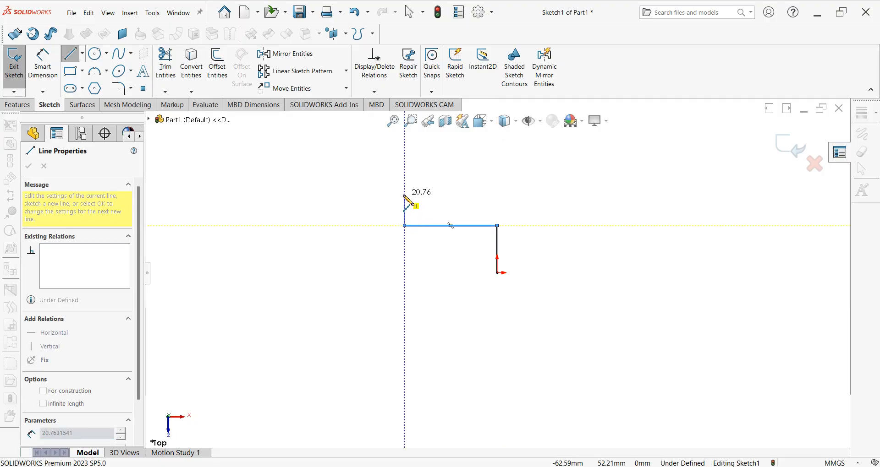
pyautogui.click(405, 195)
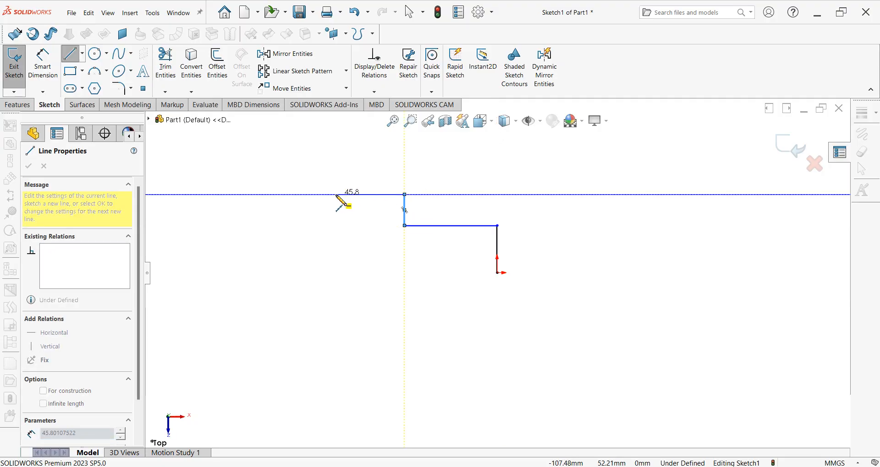
pyautogui.click(306, 195)
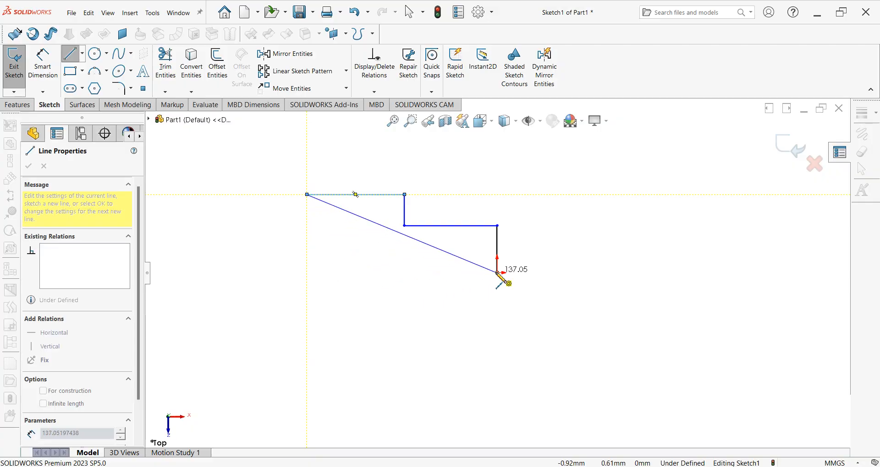
pyautogui.click(307, 273)
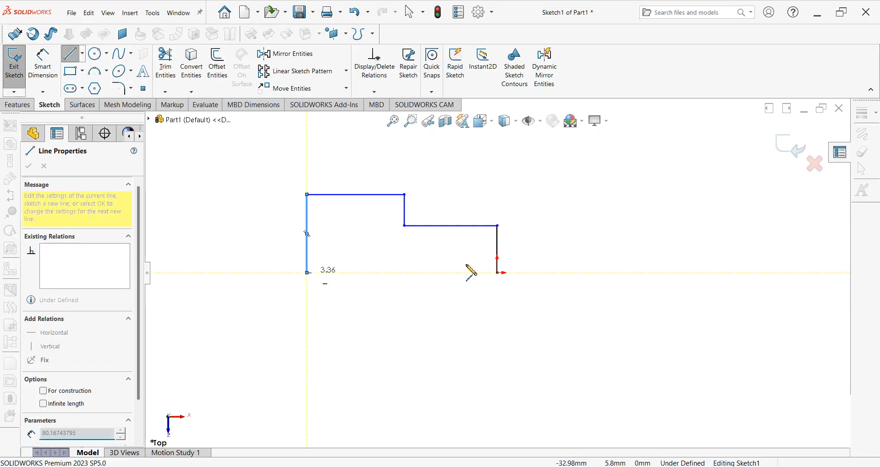
pyautogui.click(497, 273)
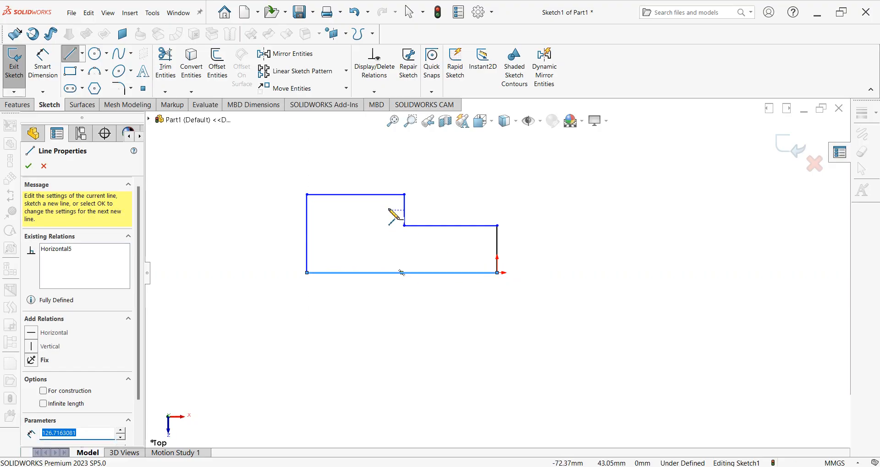
# - Dimension the short vertical edge at the origin and set it to 12.5 mm
pyautogui.click(55, 57)
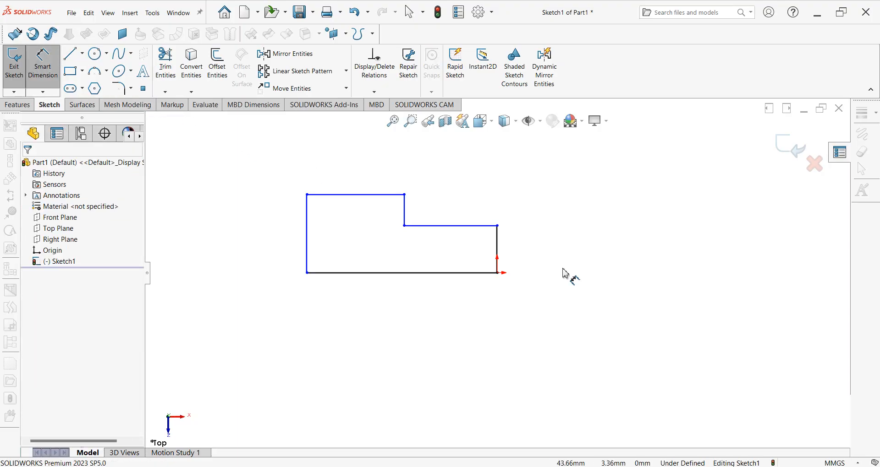
pyautogui.click(500, 247)
pyautogui.click(546, 249)
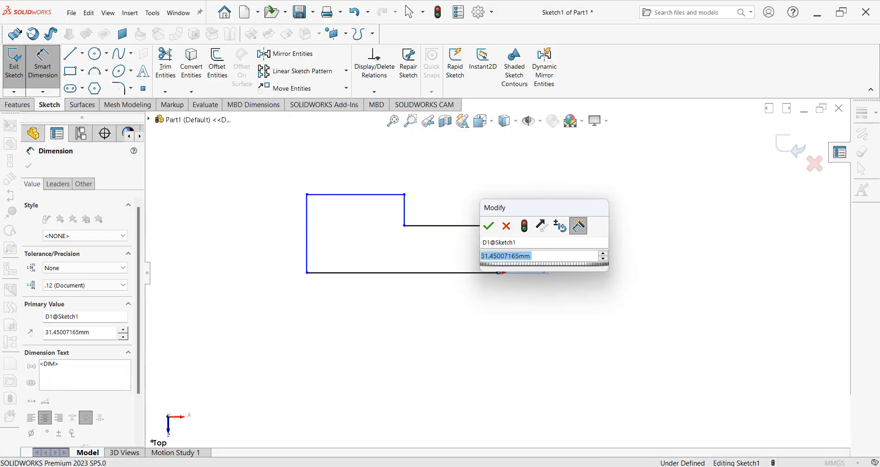
pyautogui.write('12.5')
pyautogui.press('Return')
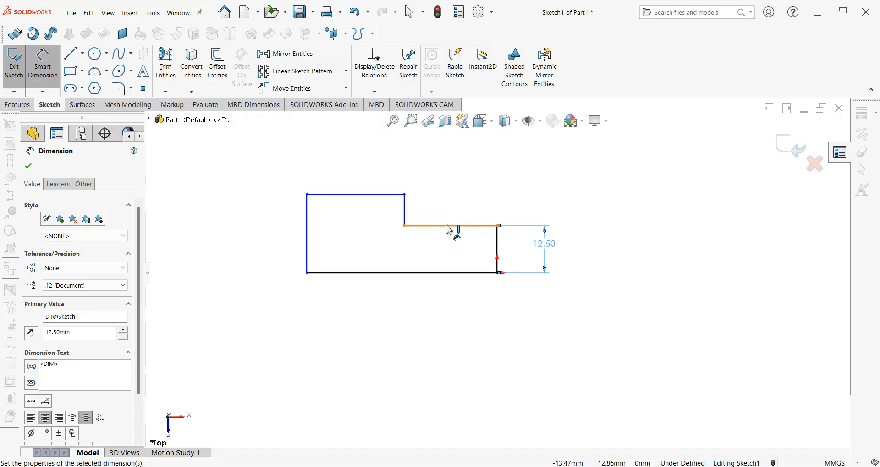
# - Dimension the distance between the profile's upper and base edges and set it to 20 mm
pyautogui.click(358, 196)
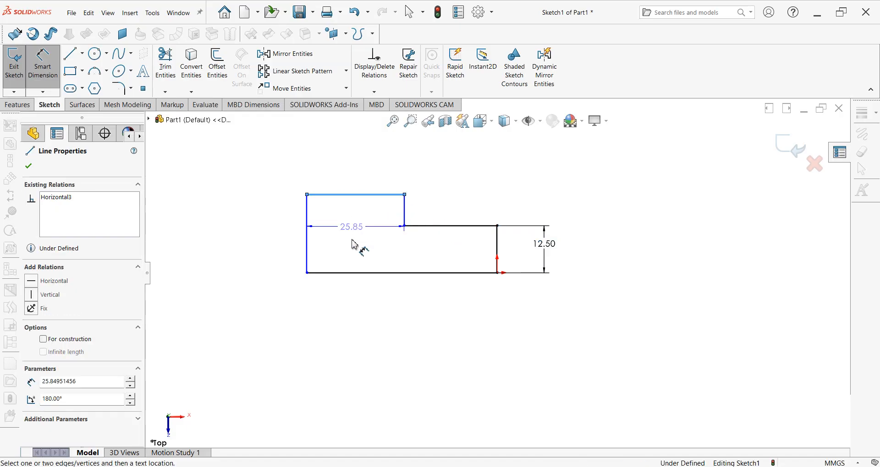
pyautogui.click(359, 274)
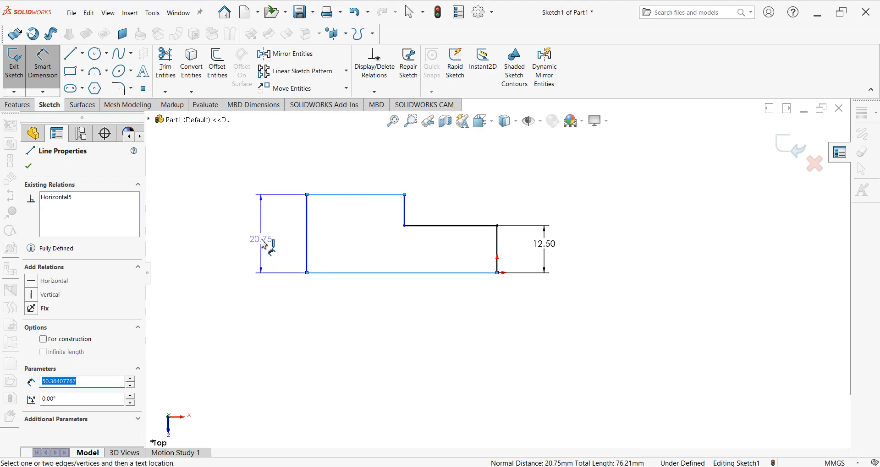
pyautogui.click(264, 244)
pyautogui.write('40')
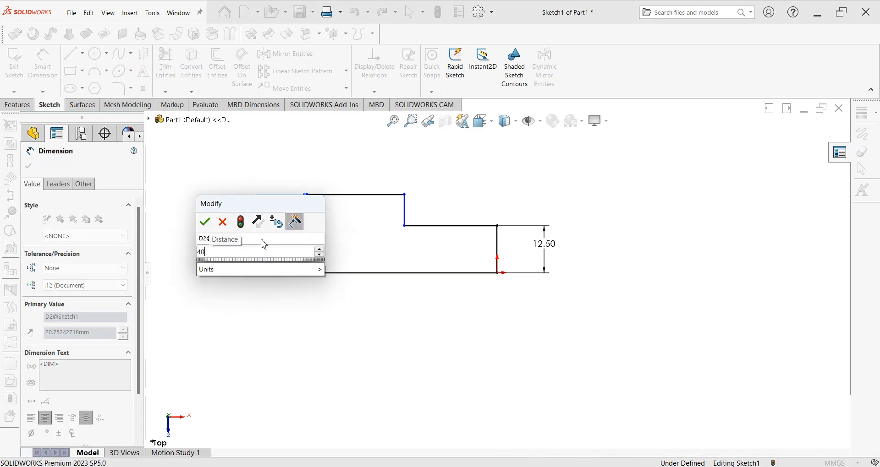
pyautogui.write('20.')
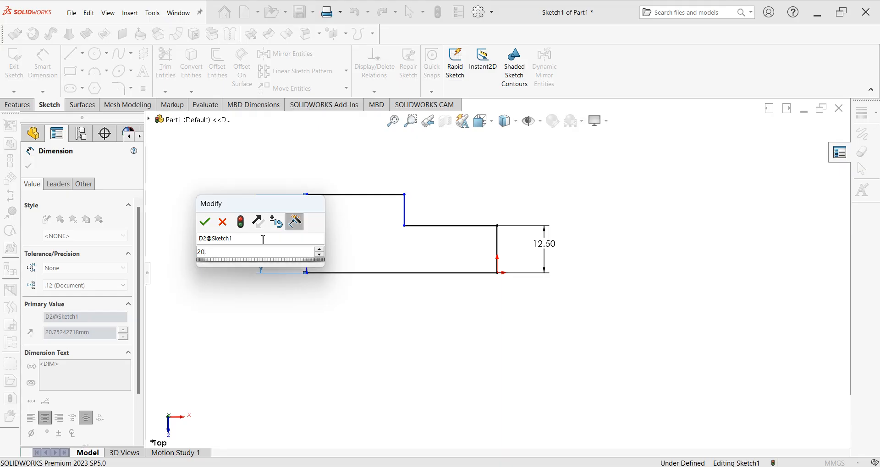
pyautogui.press('Return')
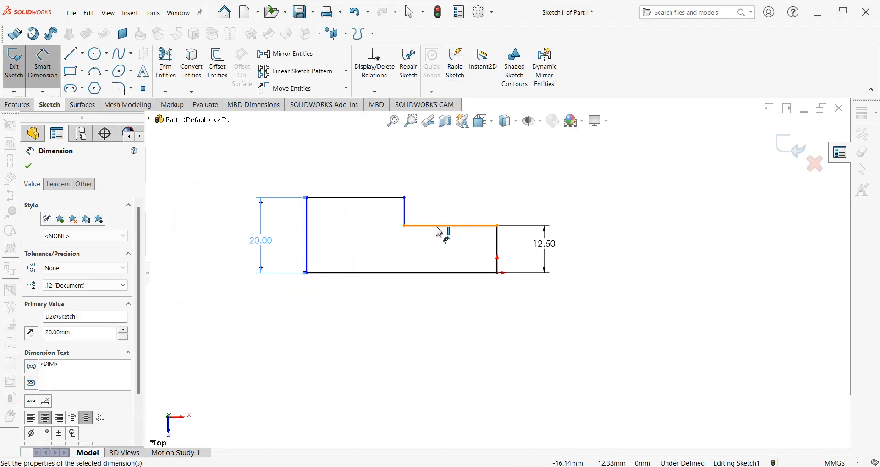
# - Dimension the lower step's horizontal edge, check the PDF drawing for its length, and set it to 55 mm
pyautogui.click(437, 228)
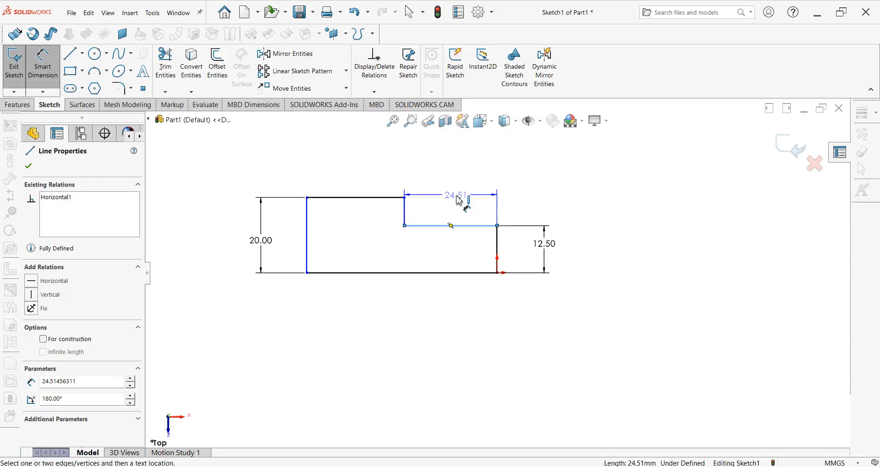
pyautogui.click(456, 205)
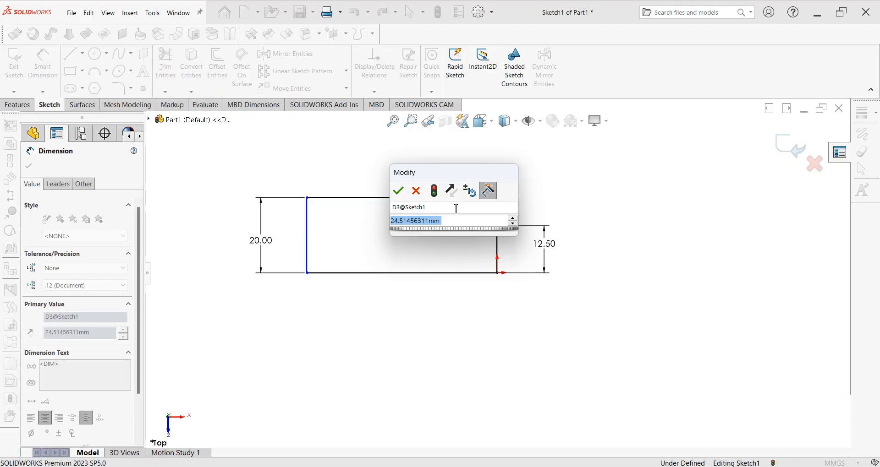
pyautogui.hotkey('alt', 'Tab')
pyautogui.hotkey('alt', 'Tab')
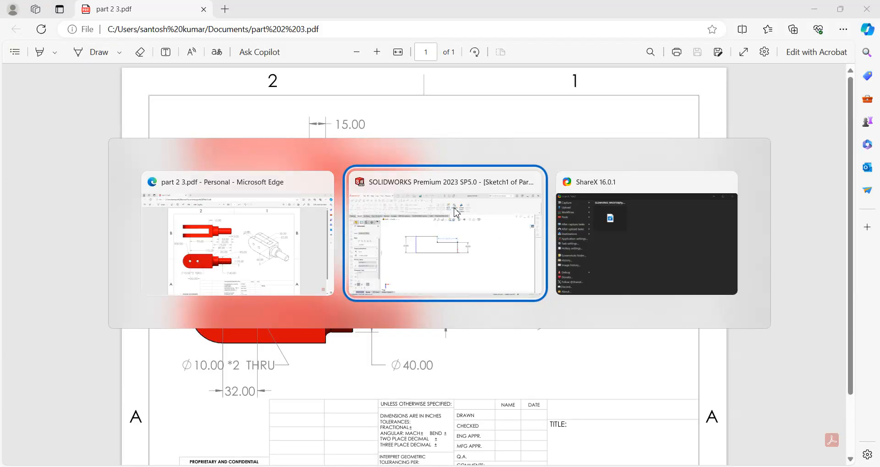
pyautogui.write('55.')
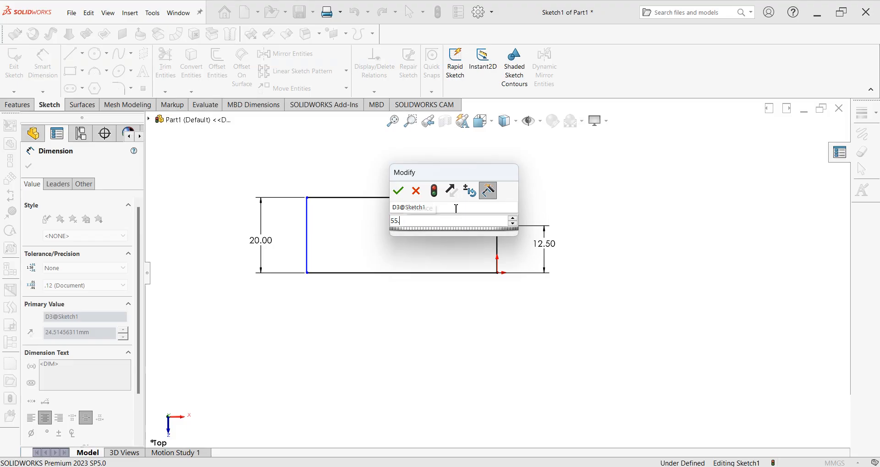
pyautogui.press('Return')
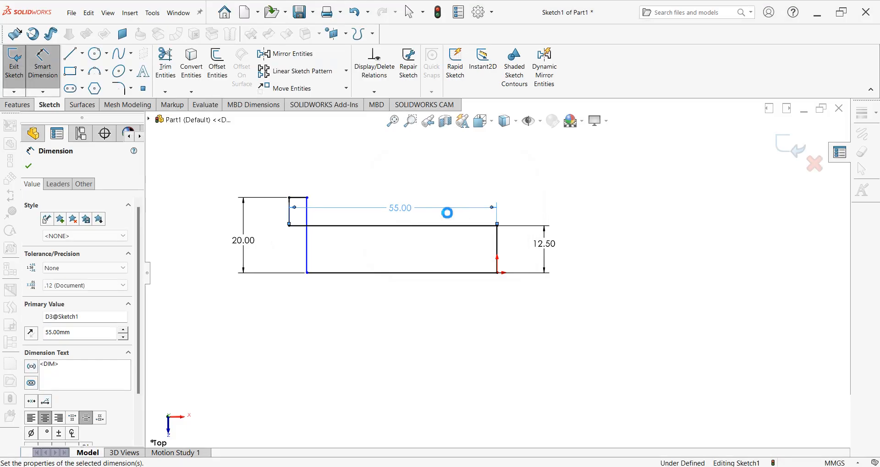
# - Dimension the profile's overall horizontal length between its outer corners as 80 mm and finish dimensioning
pyautogui.click(307, 198)
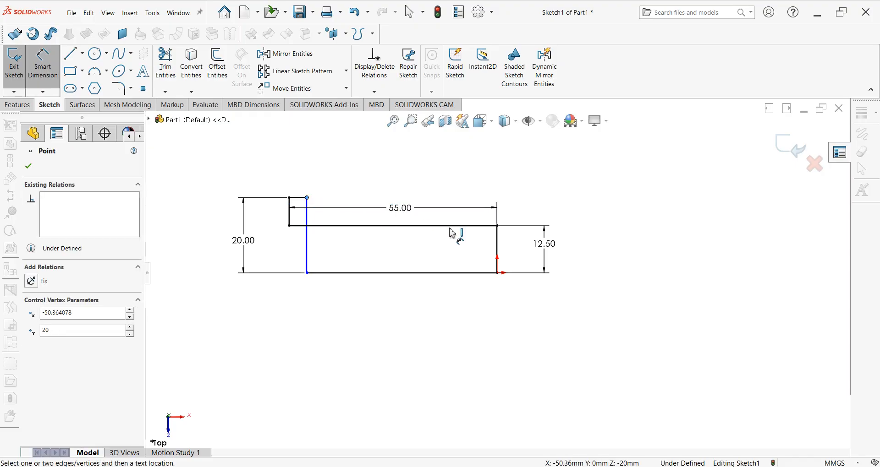
pyautogui.click(497, 225)
pyautogui.click(415, 158)
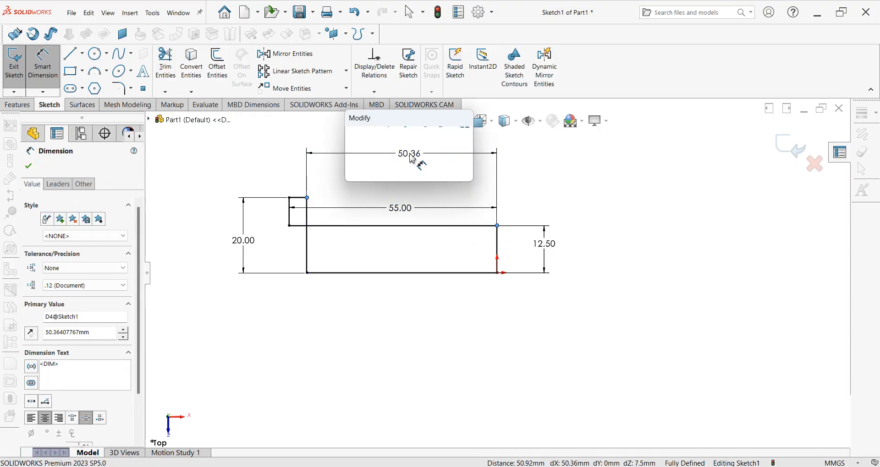
pyautogui.write('80.')
pyautogui.press('Return')
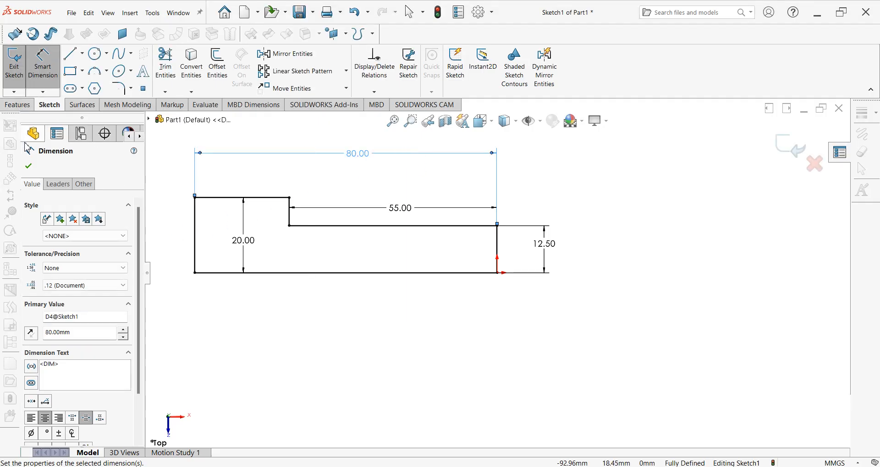
pyautogui.click(28, 166)
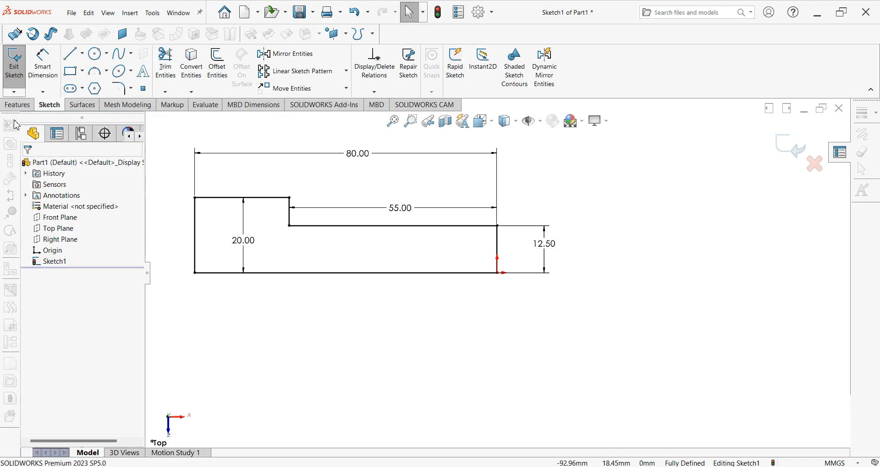
# - Revolve the stepped profile 360° about its long base line to form the solid shaft
pyautogui.click(18, 106)
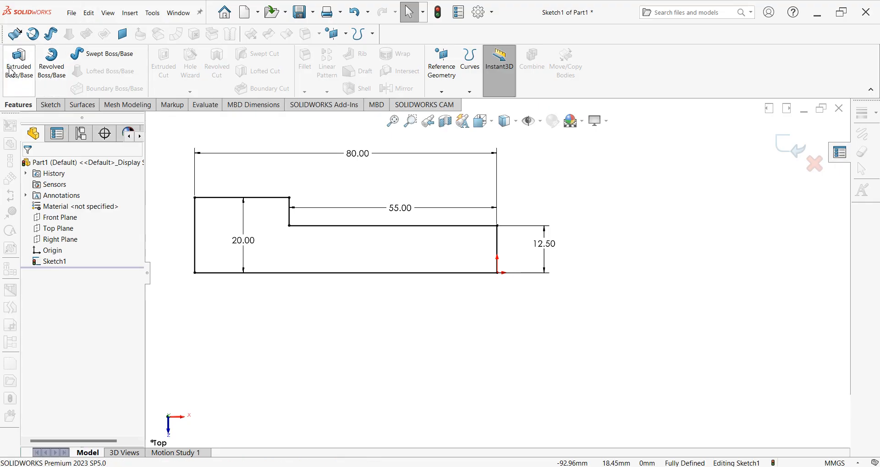
pyautogui.click(53, 64)
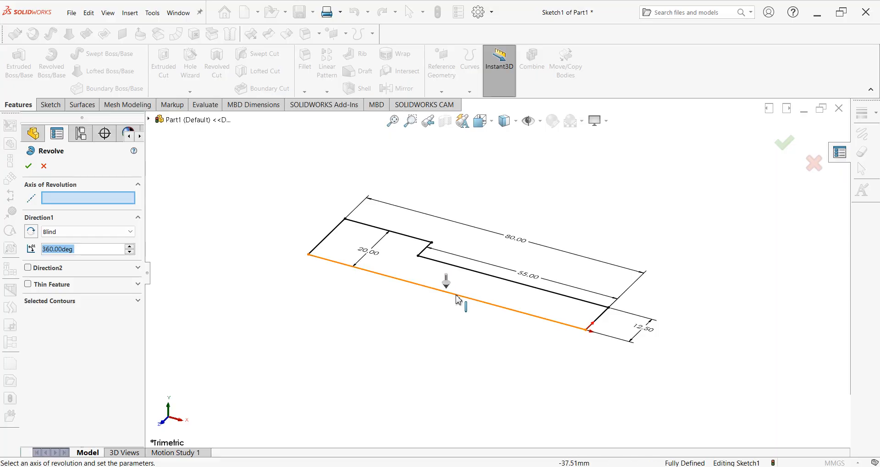
pyautogui.click(458, 300)
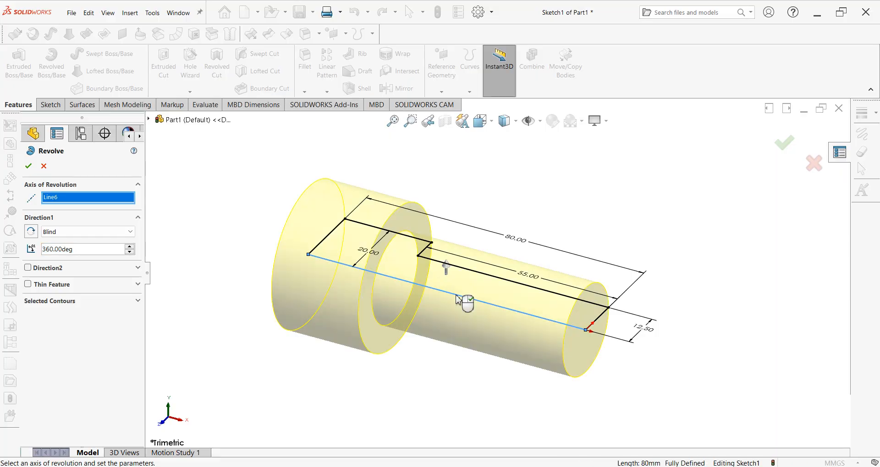
pyautogui.click(28, 167)
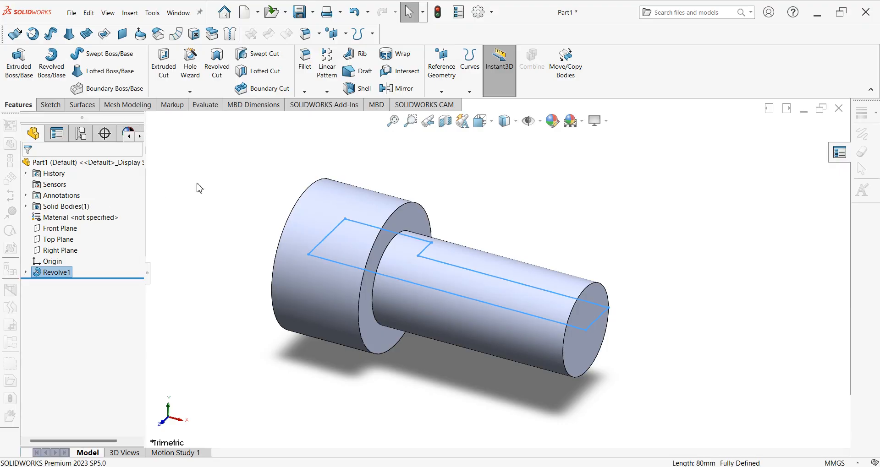
pyautogui.click(200, 188)
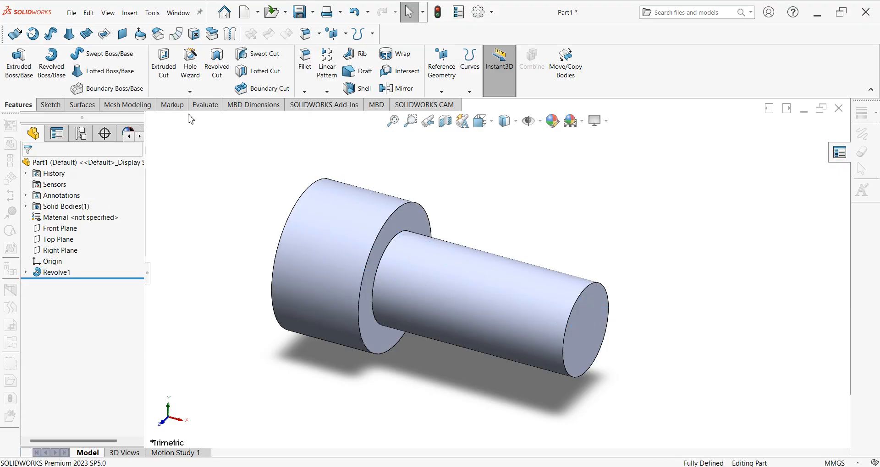
# - Create a reference plane on the flat end face of the larger cylinder with a 0 mm offset
pyautogui.press('Right')
pyautogui.press('Right')
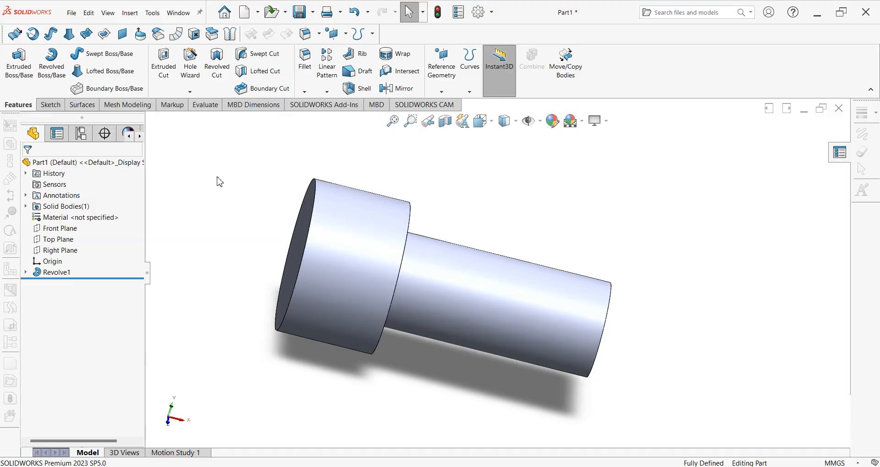
pyautogui.press('Right')
pyautogui.press('Right')
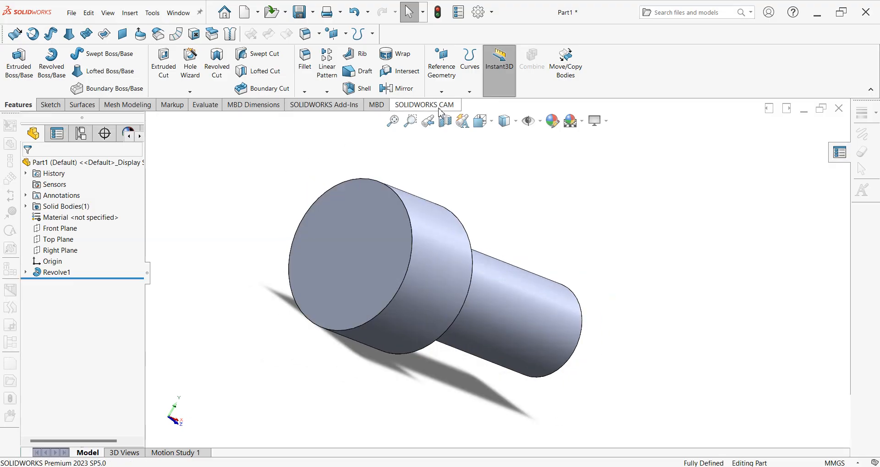
pyautogui.click(442, 93)
pyautogui.click(450, 105)
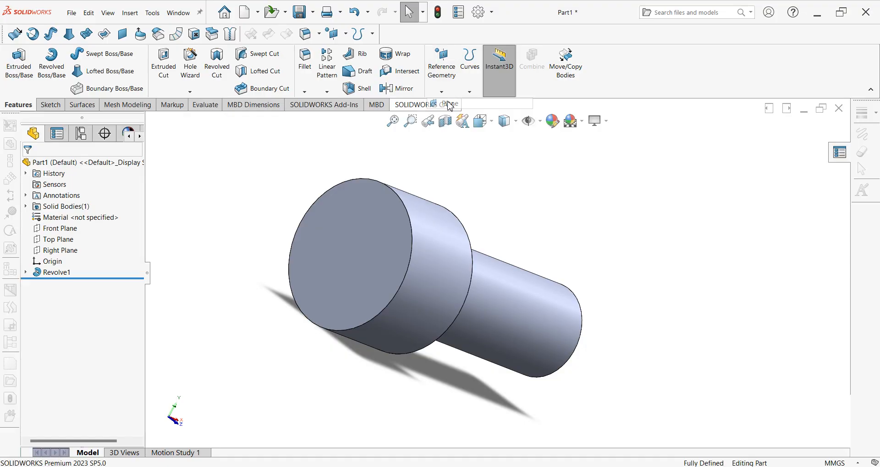
pyautogui.click(368, 248)
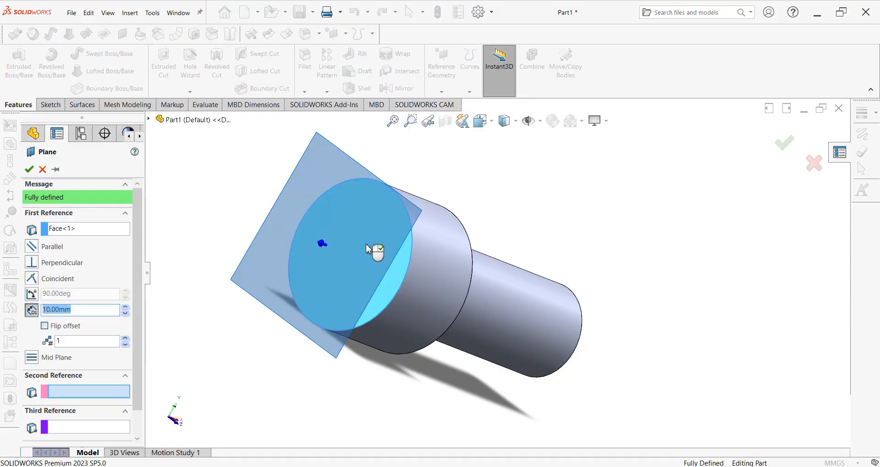
pyautogui.write('0')
pyautogui.press('Return')
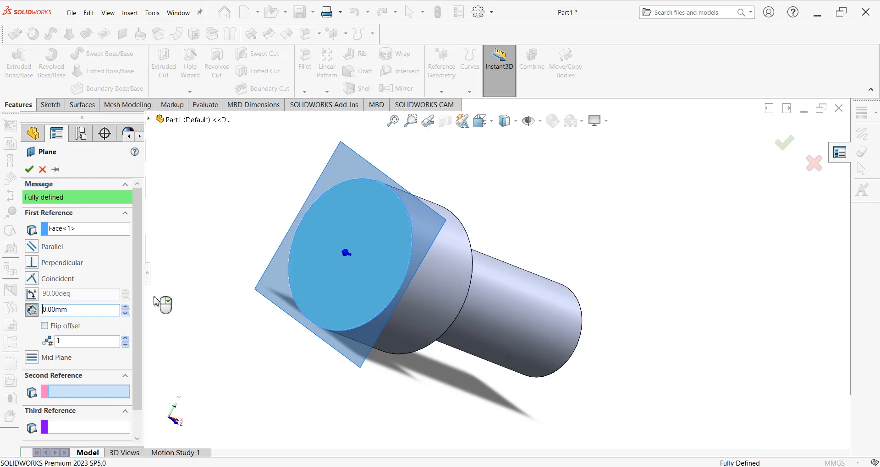
pyautogui.click(34, 170)
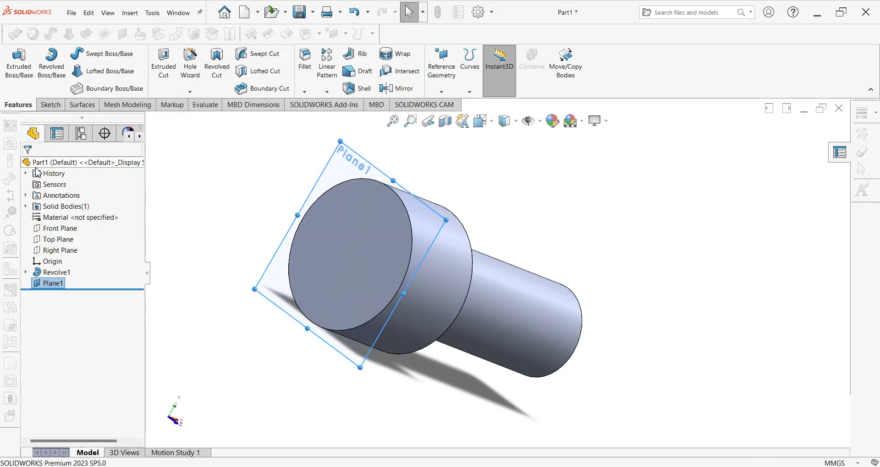
# - Start a sketch on the new end-face plane with the Center Rectangle tool and check the fork block's size in the PDF drawing
pyautogui.click(349, 171)
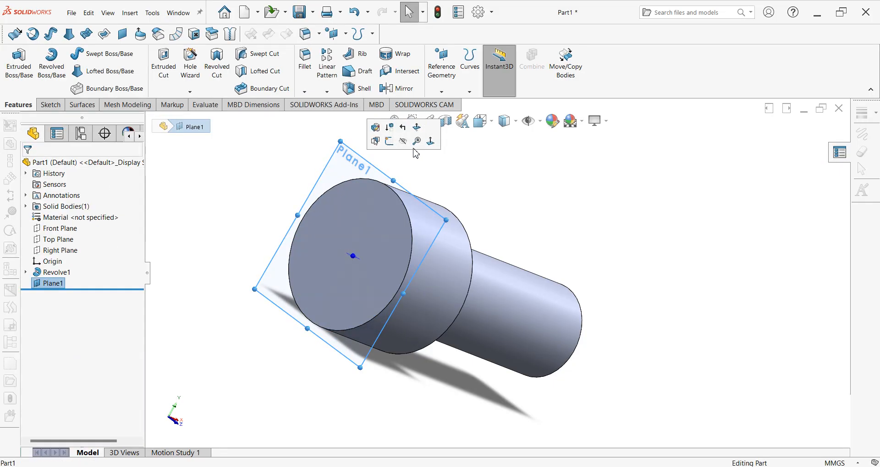
pyautogui.click(390, 146)
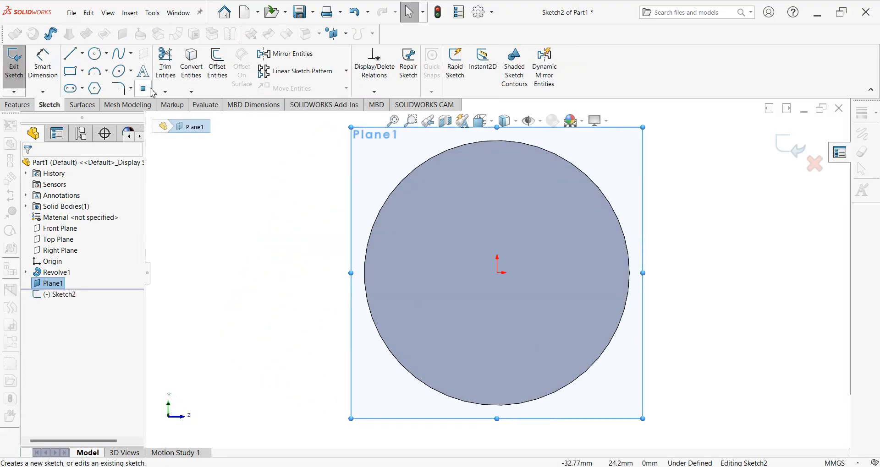
pyautogui.click(82, 72)
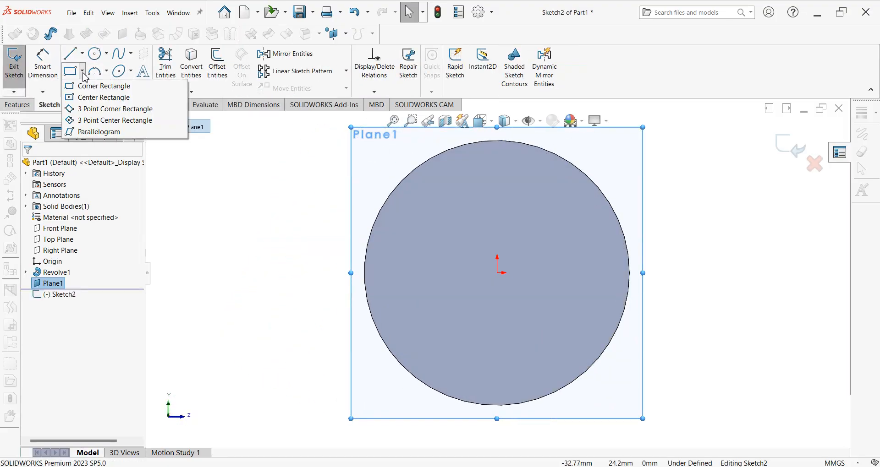
pyautogui.click(83, 98)
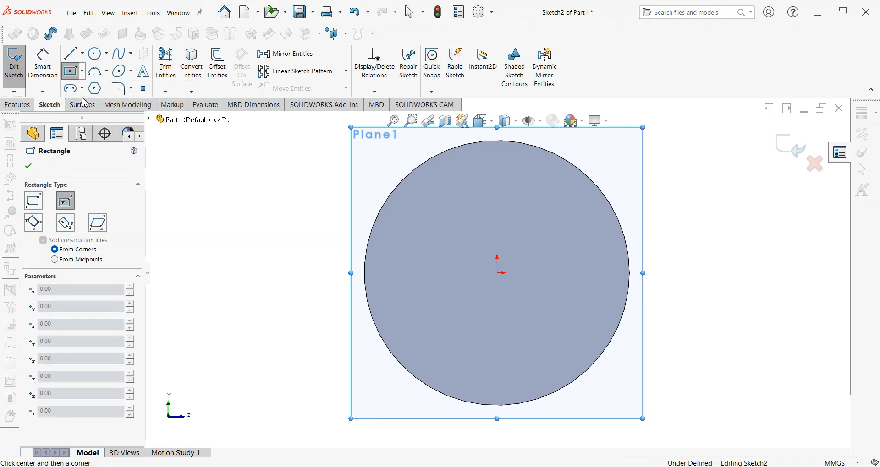
pyautogui.hotkey('alt', 'Tab')
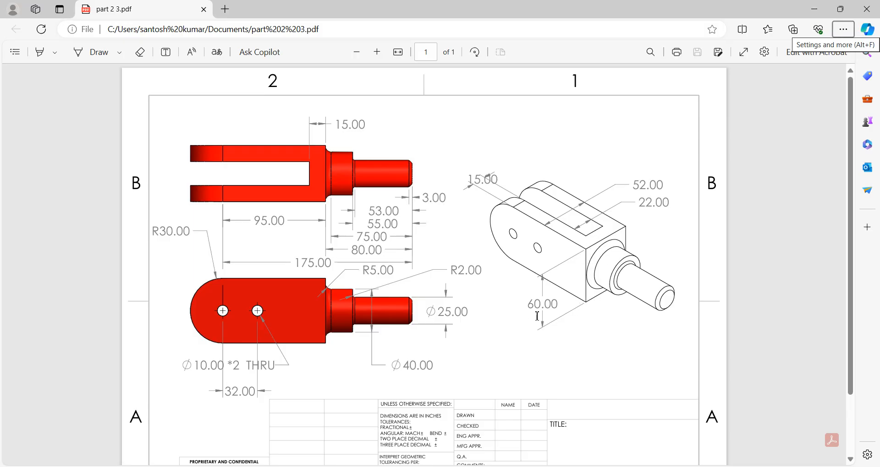
pyautogui.hotkey('alt', 'Tab')
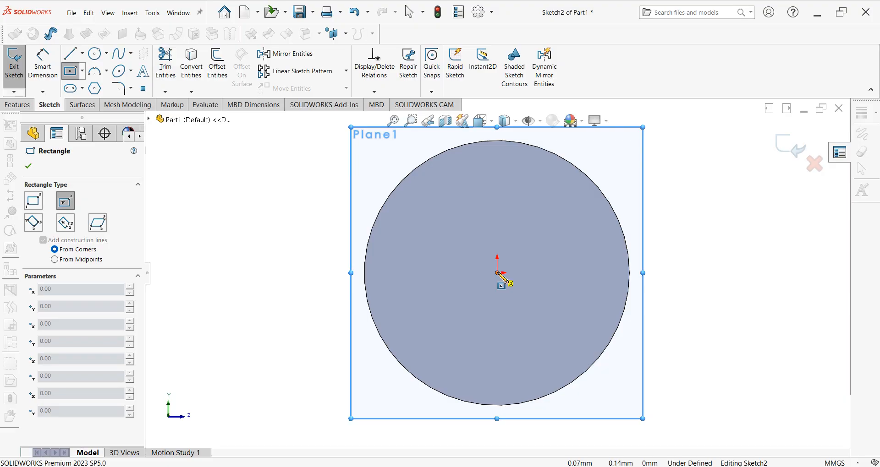
pyautogui.click(497, 273)
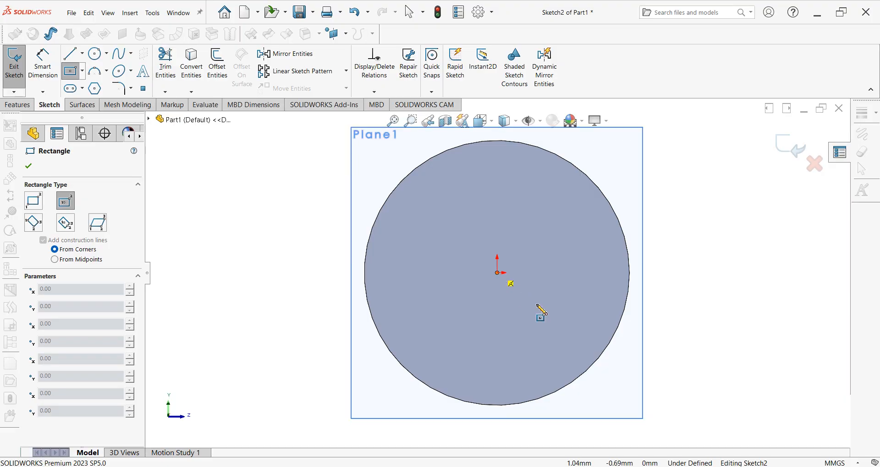
pyautogui.click(640, 450)
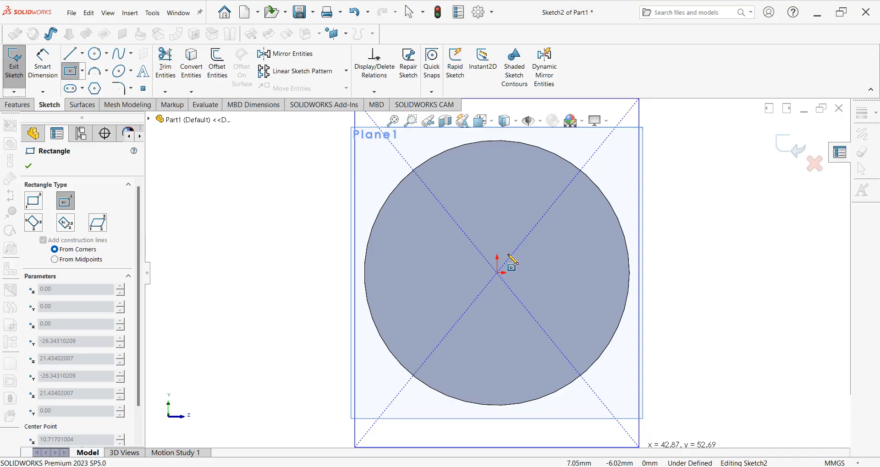
pyautogui.click(393, 121)
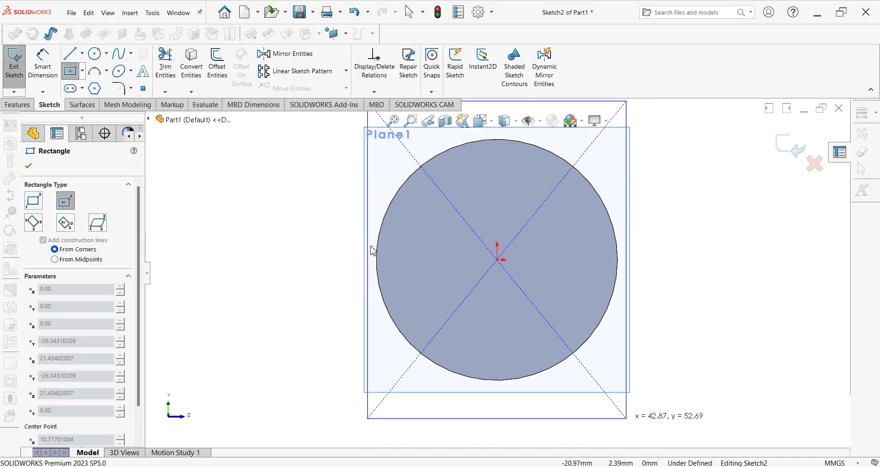
pyautogui.click(43, 65)
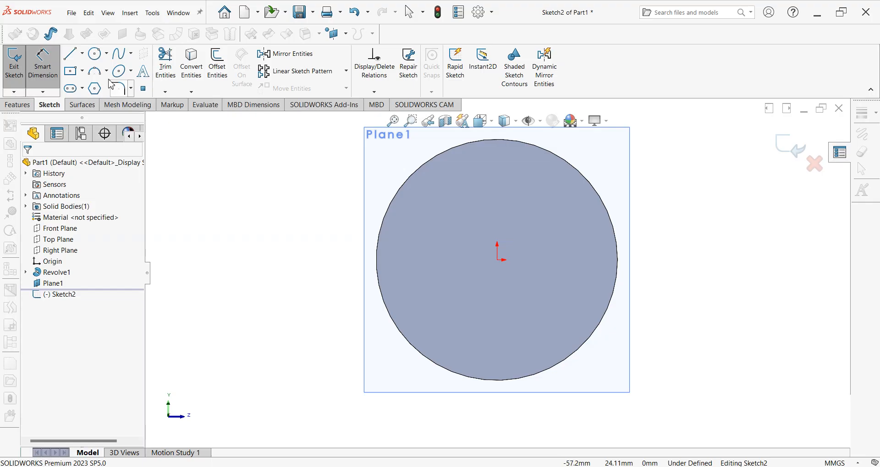
# - Sketch a center rectangle from the origin, about 44 mm wide and 38 mm high, around the circular end face
pyautogui.click(71, 72)
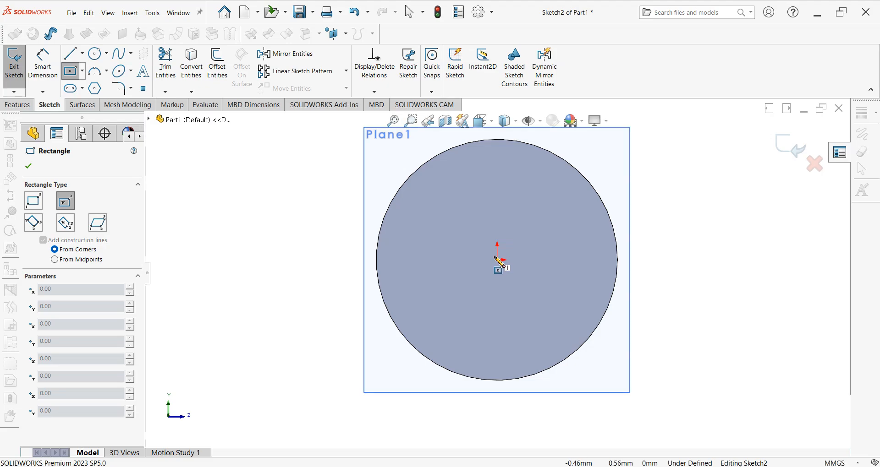
pyautogui.click(497, 260)
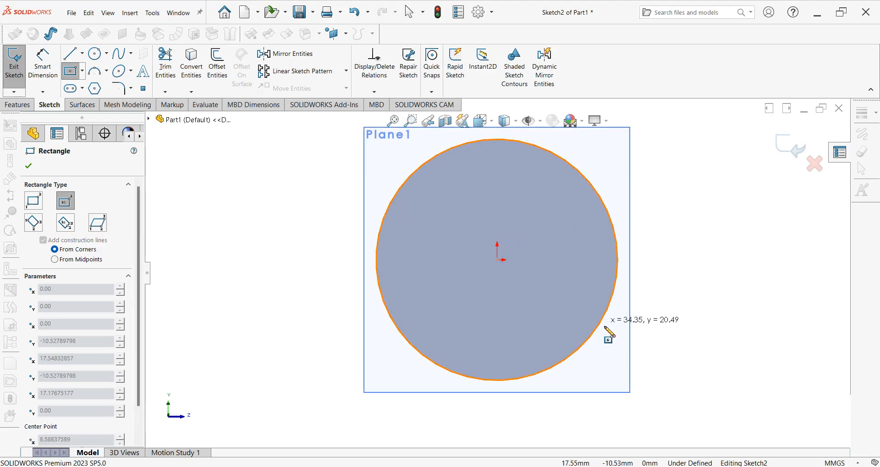
pyautogui.click(631, 373)
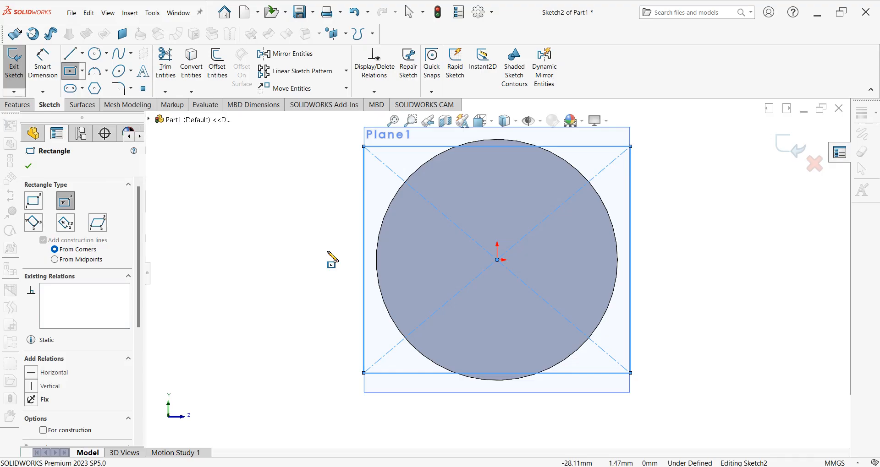
# - Dimension the rectangle's vertical edge and set it to 50 mm
pyautogui.click(54, 69)
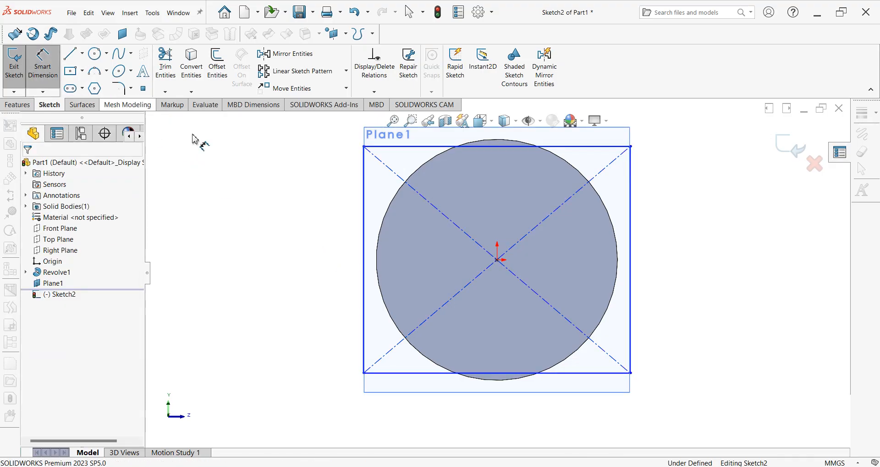
pyautogui.click(364, 253)
pyautogui.click(291, 274)
pyautogui.write('50')
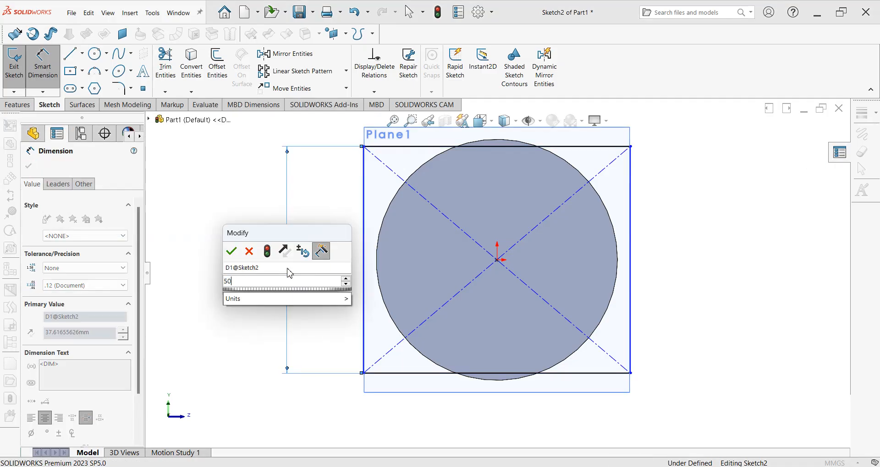
pyautogui.press('Return')
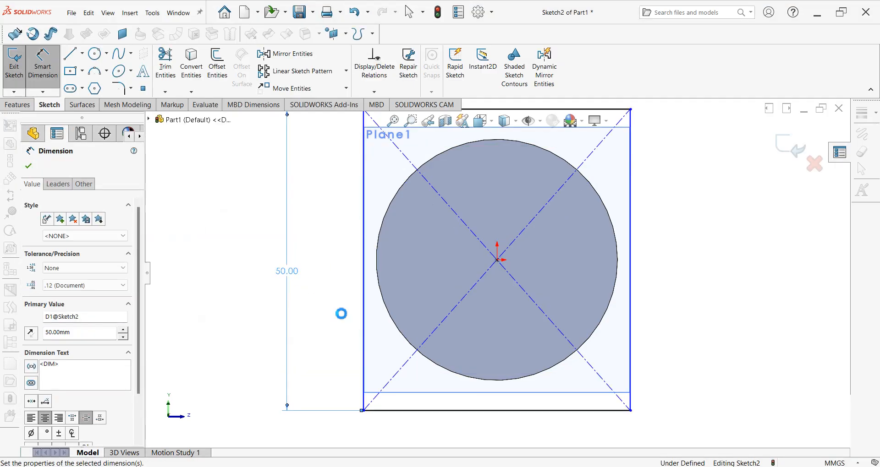
# - Dimension the rectangle's lower horizontal edge and set it to 60 mm
pyautogui.click(498, 410)
pyautogui.click(502, 433)
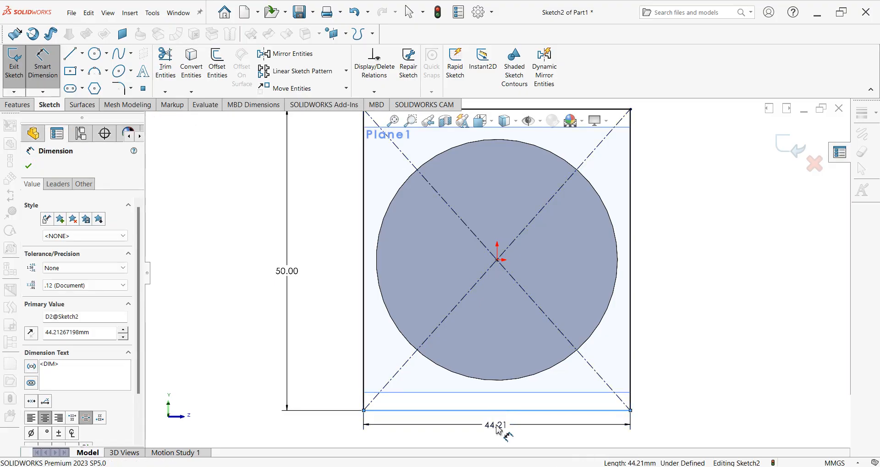
pyautogui.write('6+')
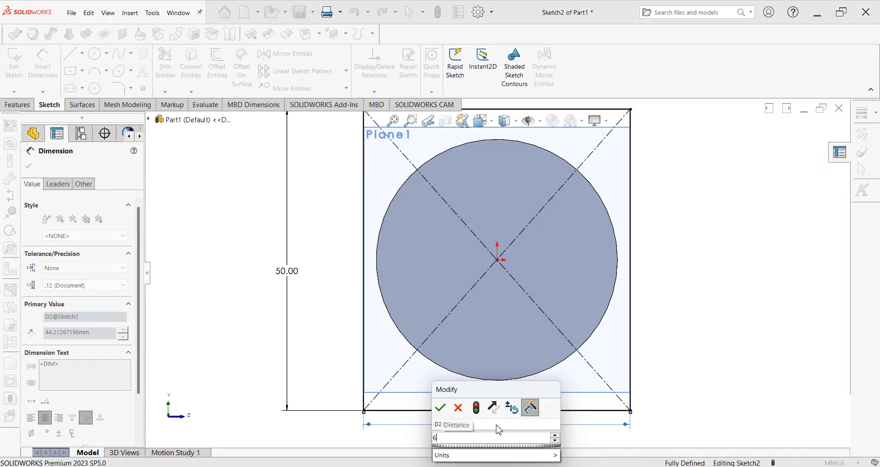
pyautogui.press('Return')
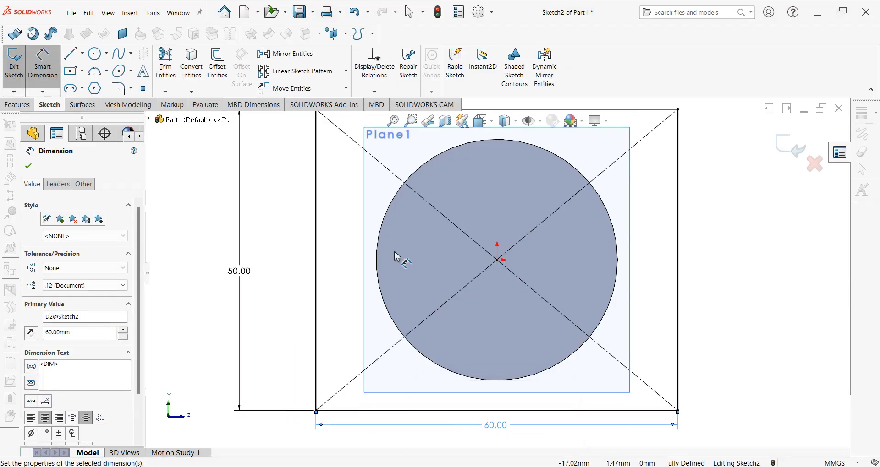
pyautogui.click(393, 120)
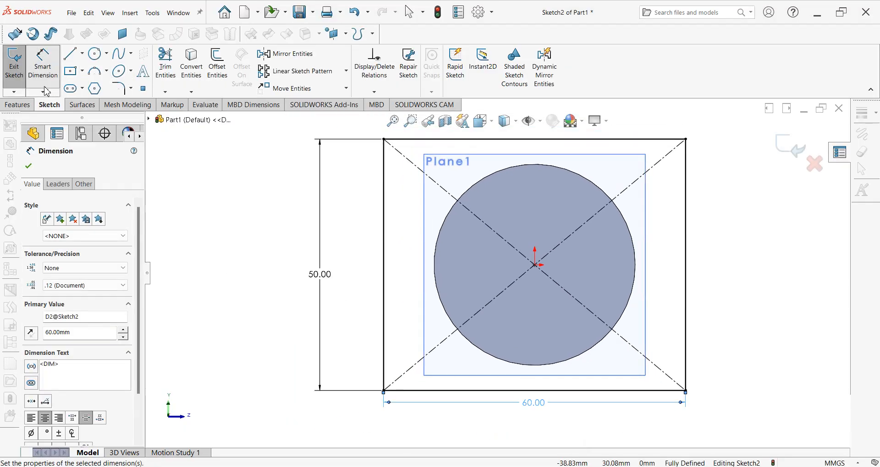
# - Extrude the rectangle 15 mm Blind away from the shaft, merged with the existing body
pyautogui.click(18, 104)
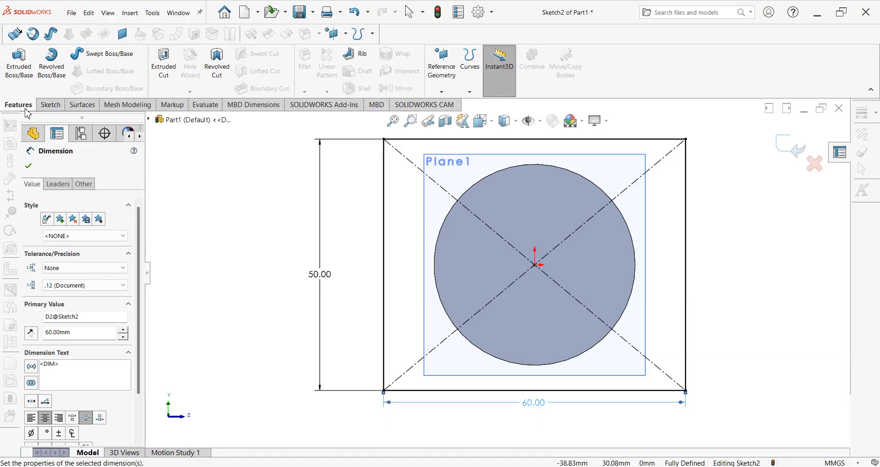
pyautogui.click(25, 63)
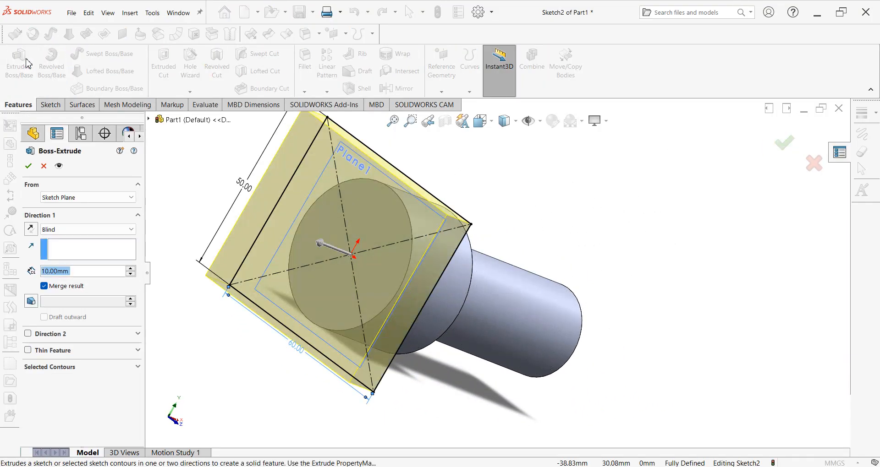
pyautogui.write('15')
pyautogui.press('Return')
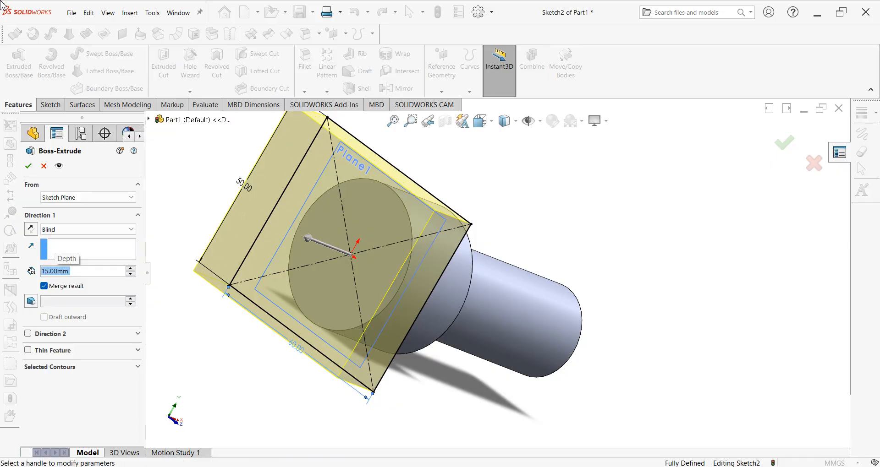
pyautogui.click(29, 166)
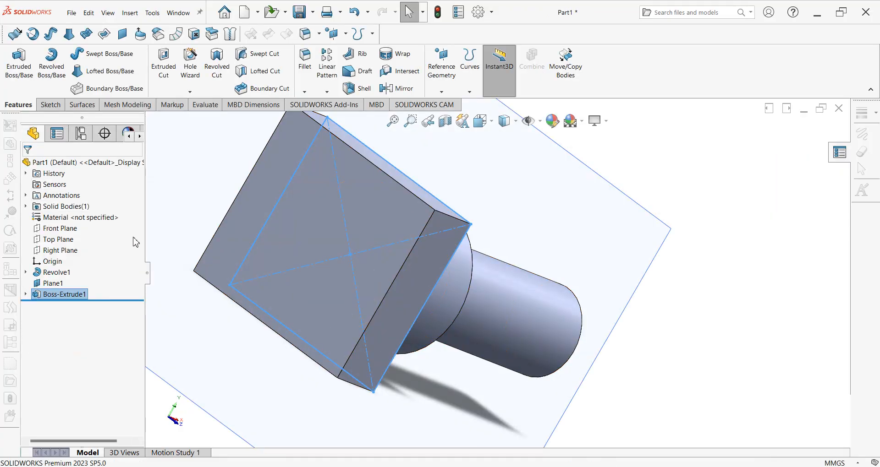
# - Define a reference plane at 0 mm offset from the rectangular block's narrow side face
pyautogui.hotkey('alt', 'Tab')
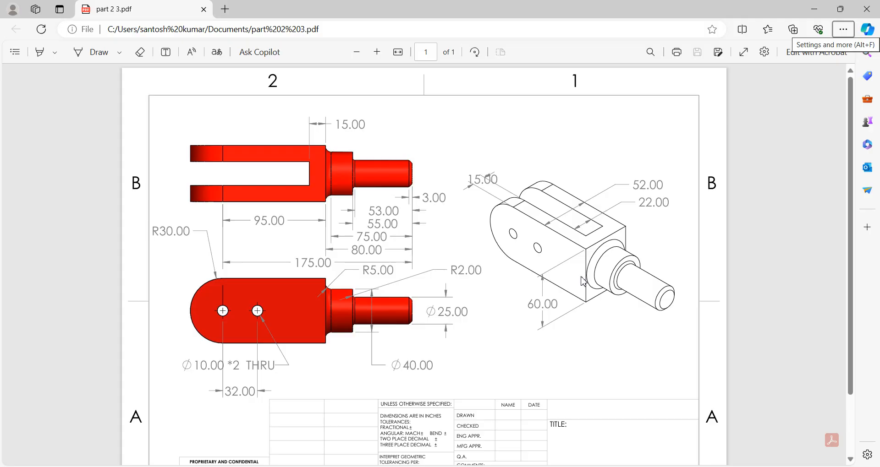
pyautogui.hotkey('alt', 'Tab')
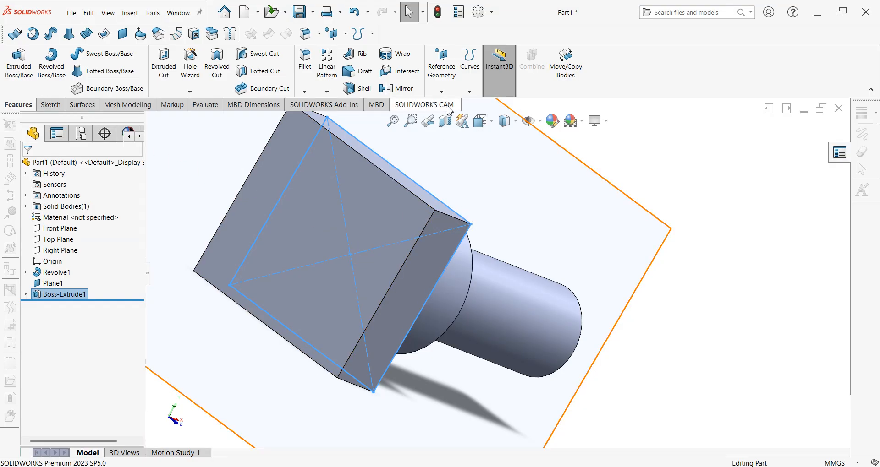
pyautogui.click(441, 92)
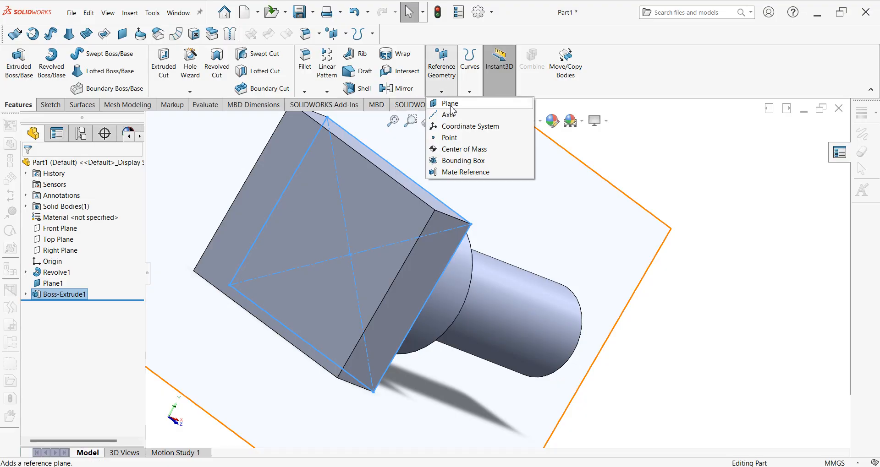
pyautogui.click(451, 104)
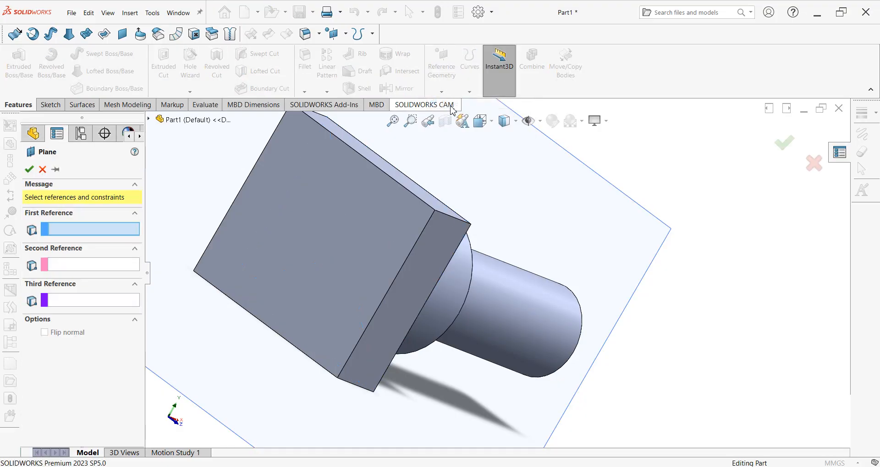
pyautogui.click(421, 282)
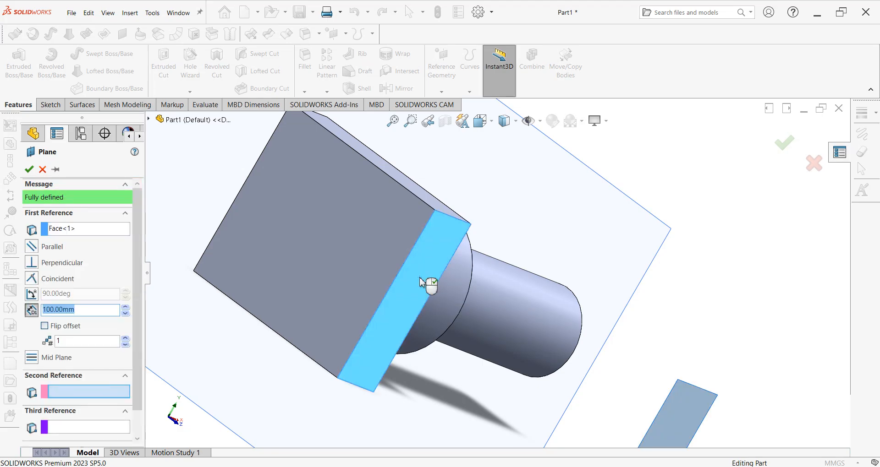
pyautogui.write('0')
pyautogui.press('Return')
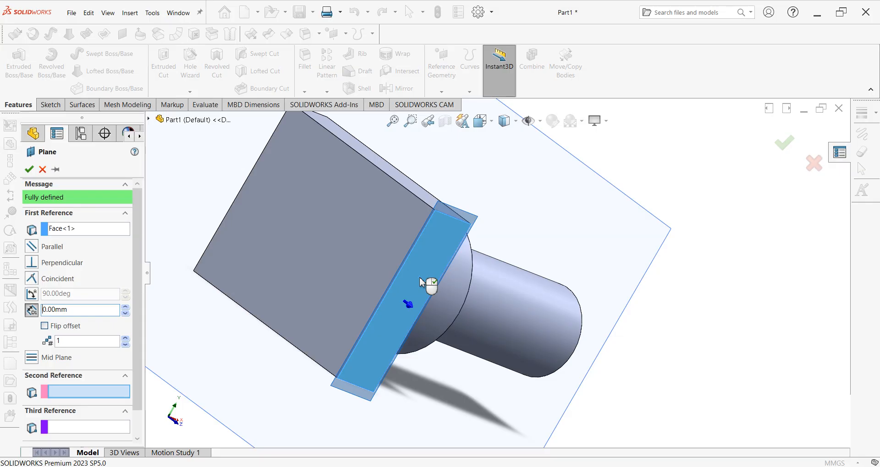
# - Examine the fork's lengths, widths, end radius and hole dimensions in the PDF drawing
pyautogui.hotkey('alt', 'Tab')
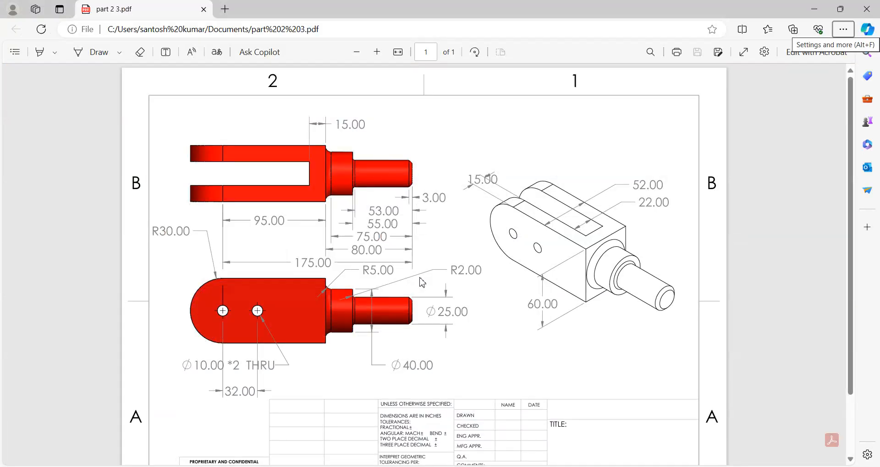
pyautogui.hotkey('alt', 'Tab')
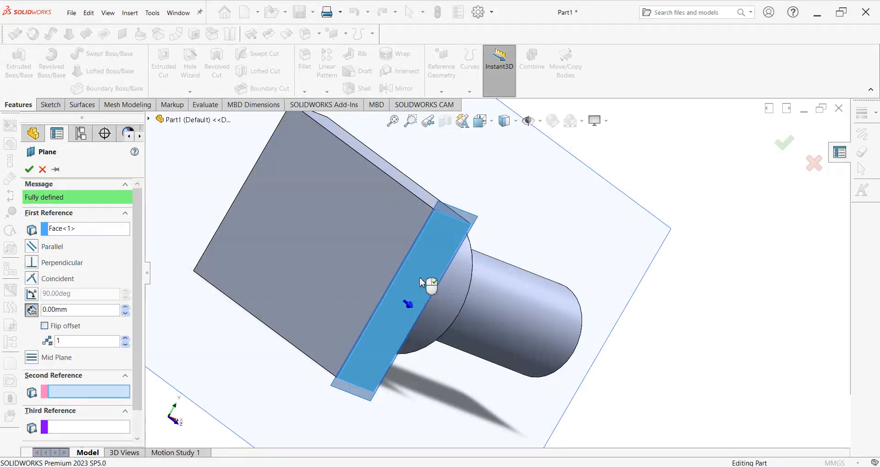
pyautogui.hotkey('alt', 'Tab')
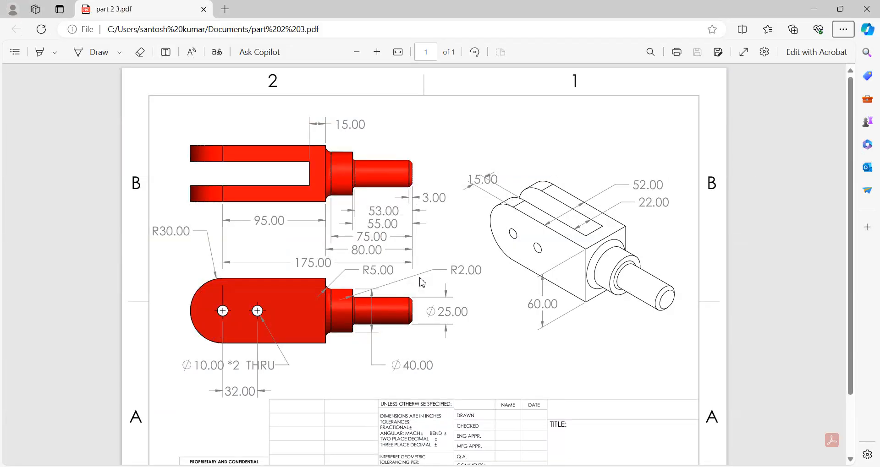
pyautogui.hotkey('alt', 'Tab')
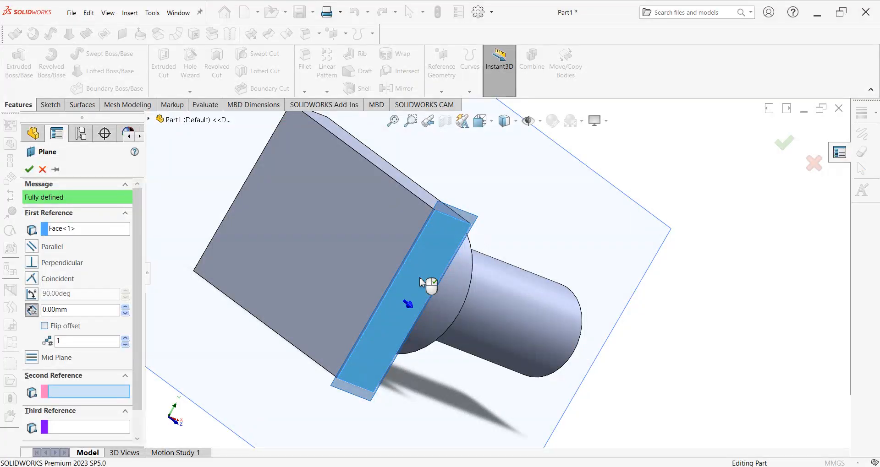
pyautogui.hotkey('alt', 'Tab')
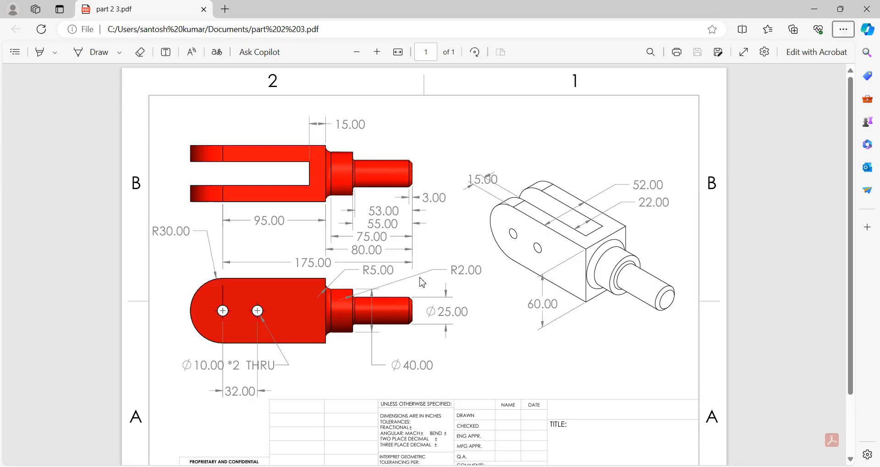
pyautogui.hotkey('alt', 'Tab')
pyautogui.hotkey('alt', 'Tab')
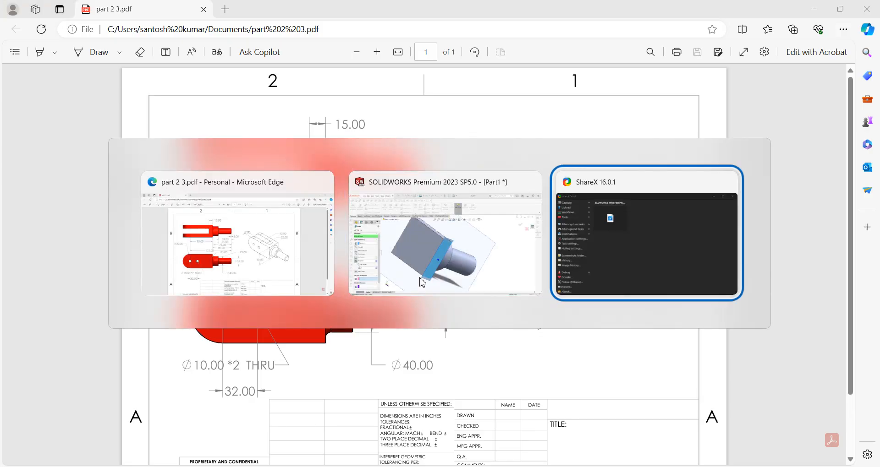
pyautogui.hotkey('alt', 'Tab')
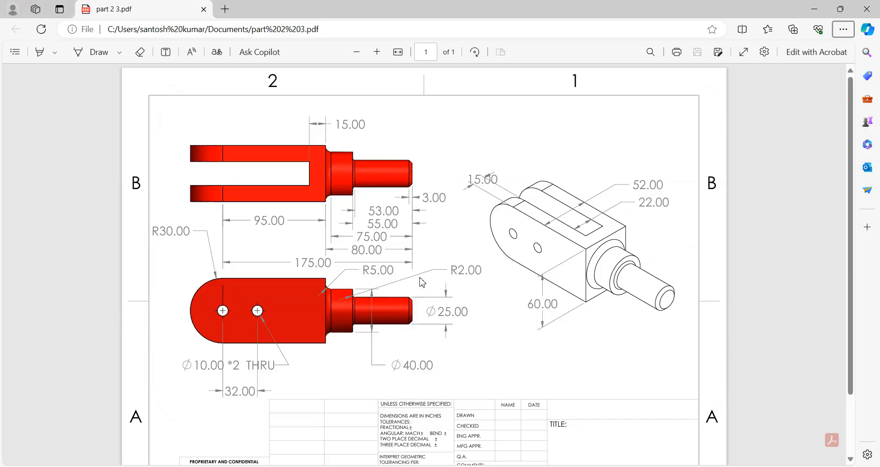
pyautogui.hotkey('alt', 'Tab')
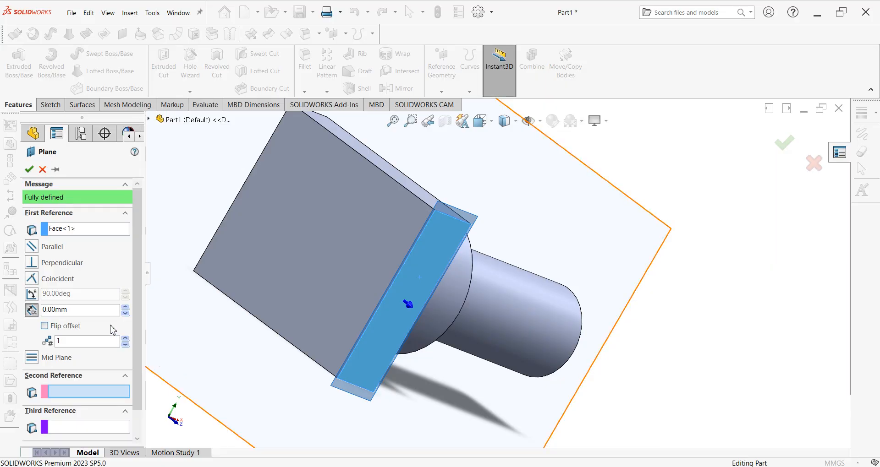
# - Accept the side-face plane and stretch its border past the block's large end face, away from the shaft
pyautogui.press('alt')
pyautogui.click(28, 171)
pyautogui.hotkey('alt', 'Tab')
pyautogui.hotkey('alt', 'Tab')
pyautogui.hotkey('alt', 'Tab')
pyautogui.hotkey('alt', 'Tab')
pyautogui.hotkey('alt', 'Tab')
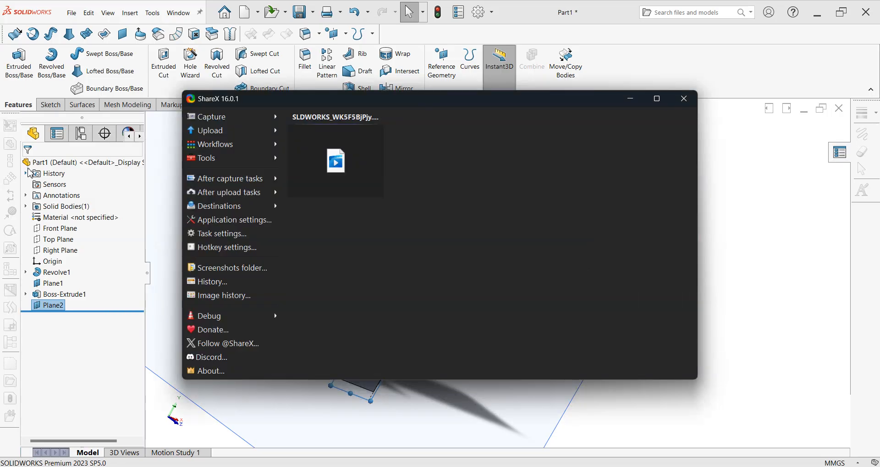
pyautogui.hotkey('alt', 'Tab')
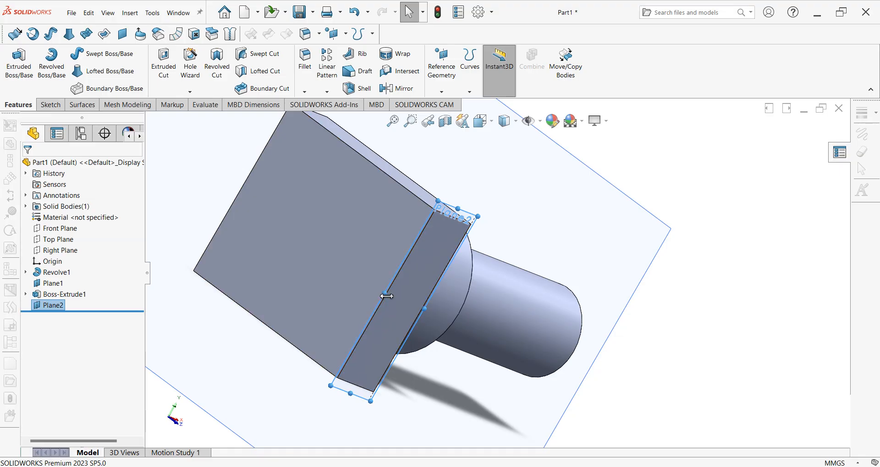
pyautogui.moveTo(384, 296); pyautogui.dragTo(299, 277)
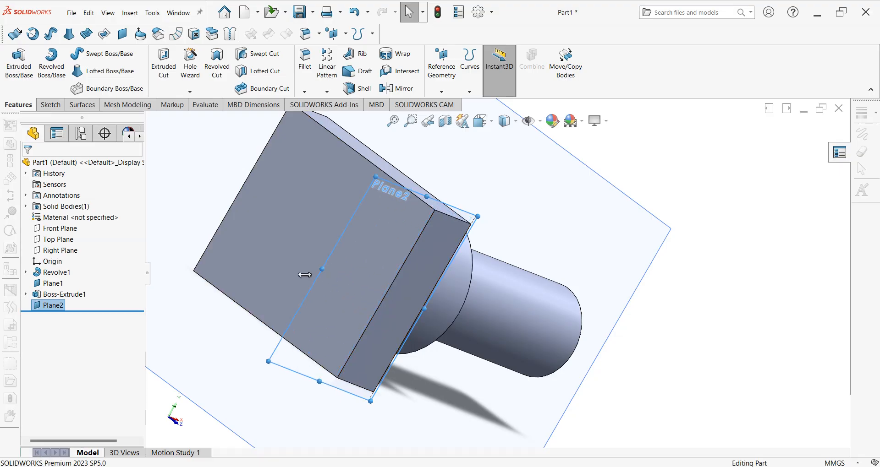
pyautogui.click(393, 121)
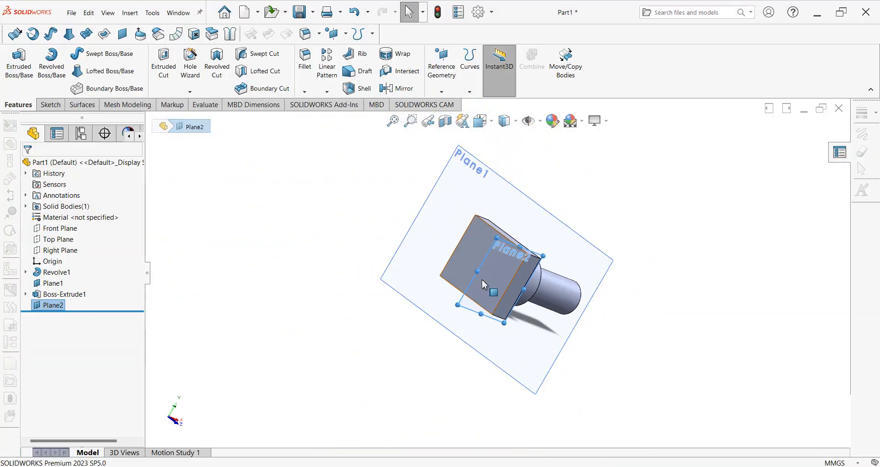
pyautogui.click(497, 271)
pyautogui.click(523, 252)
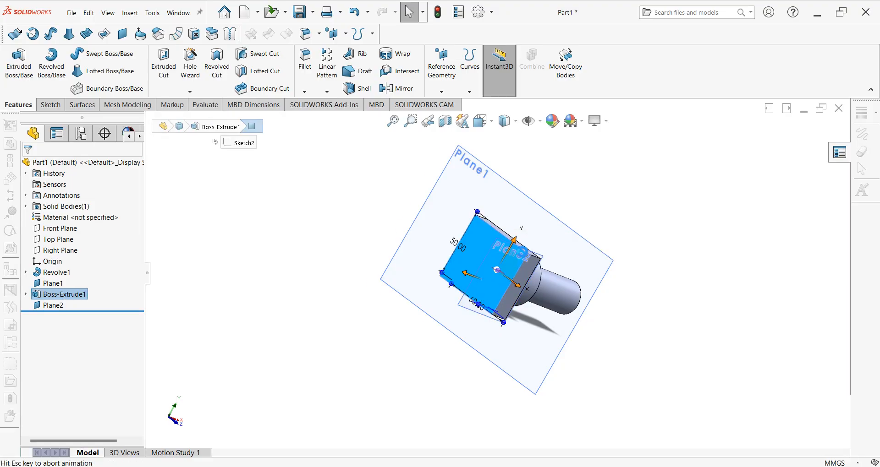
pyautogui.hotkey('ctrl', 'z')
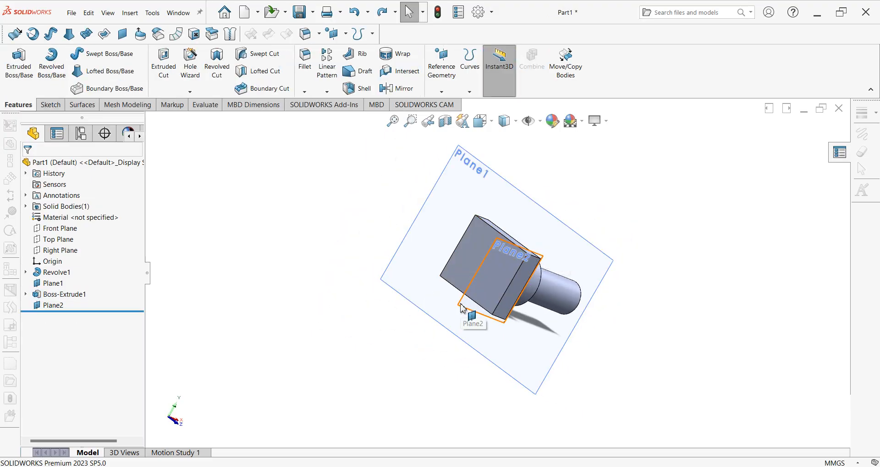
# - Start a sketch on the stretched side plane and hide the larger reference plane between block and shaft
pyautogui.click(462, 309)
pyautogui.click(500, 278)
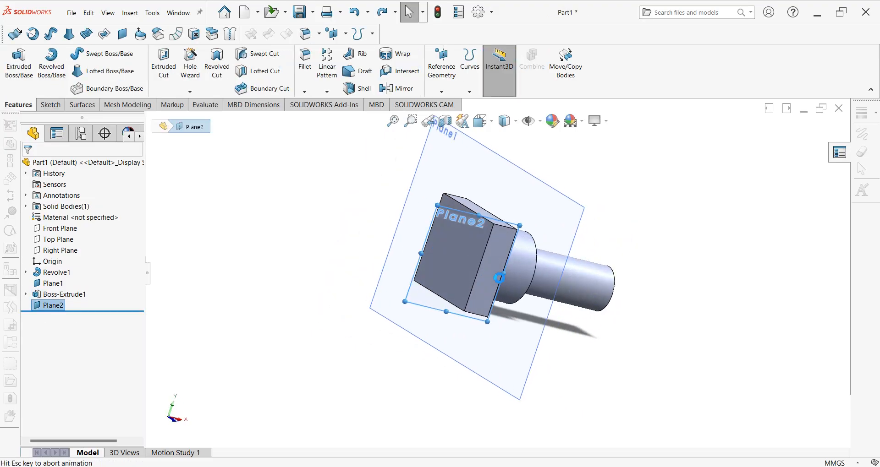
pyautogui.click(43, 285)
pyautogui.click(65, 271)
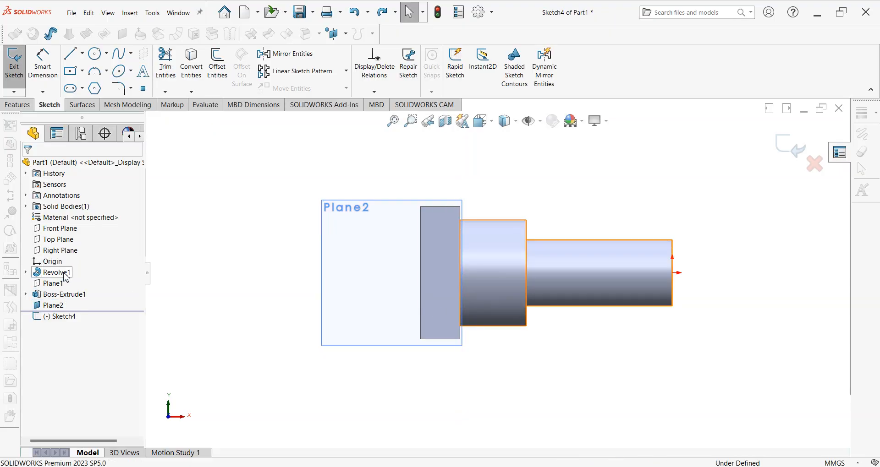
# - Sketch a corner rectangle about 64 mm long and 50 mm high, extending from the block's end edge away from the shaft
pyautogui.click(73, 71)
pyautogui.click(82, 72)
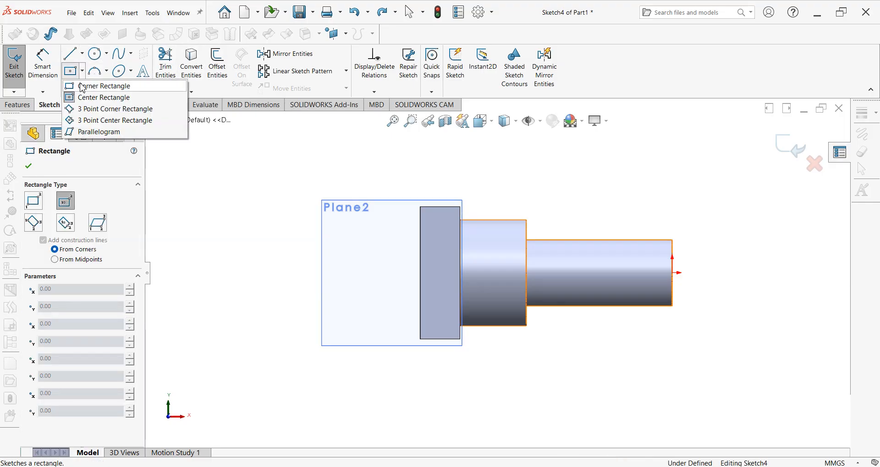
pyautogui.click(82, 87)
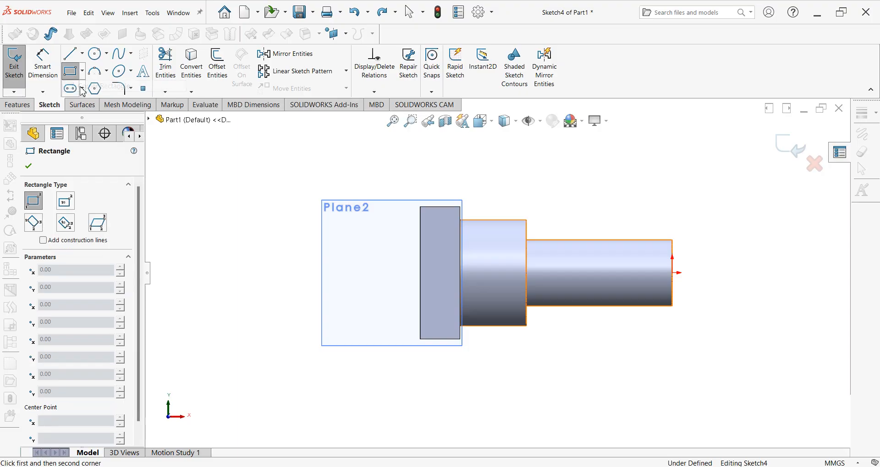
pyautogui.click(420, 339)
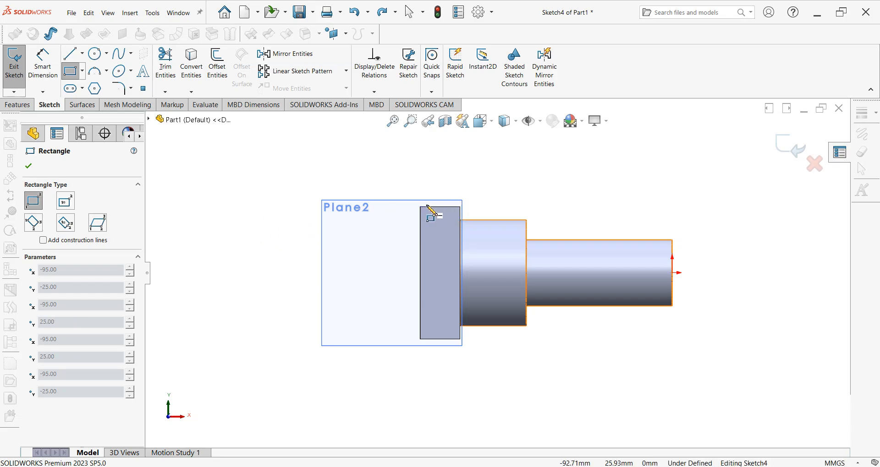
pyautogui.click(419, 207)
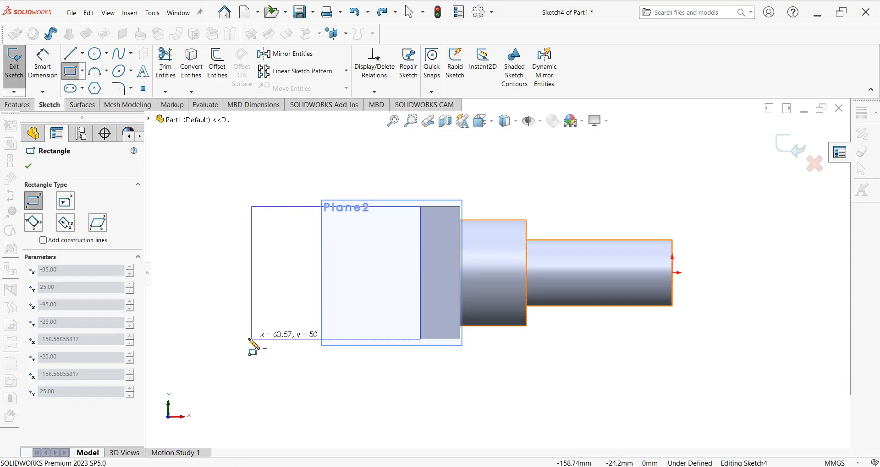
pyautogui.click(252, 339)
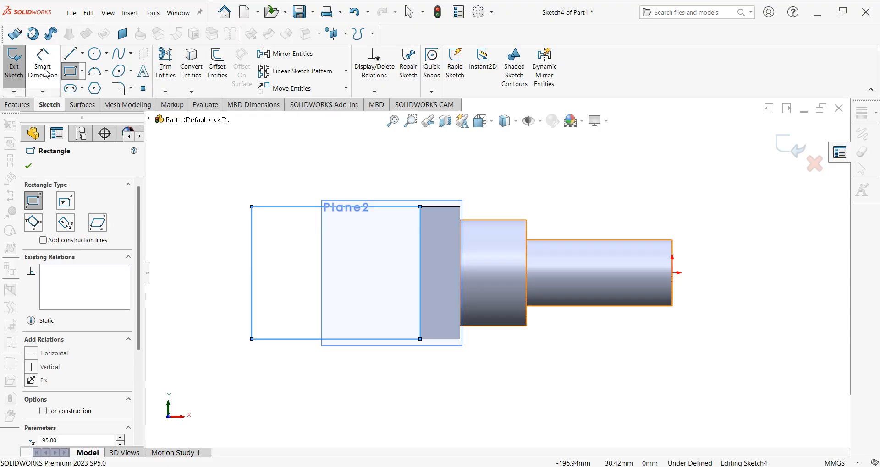
# - Sketch a 3-point arc of about 25 mm radius outward between the two far corners of the rectangle
pyautogui.click(92, 73)
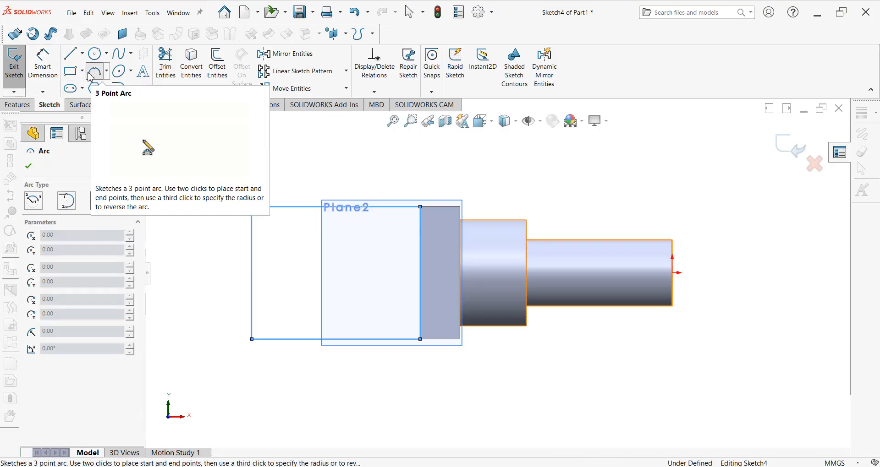
pyautogui.rightClick(90, 76)
pyautogui.click(252, 207)
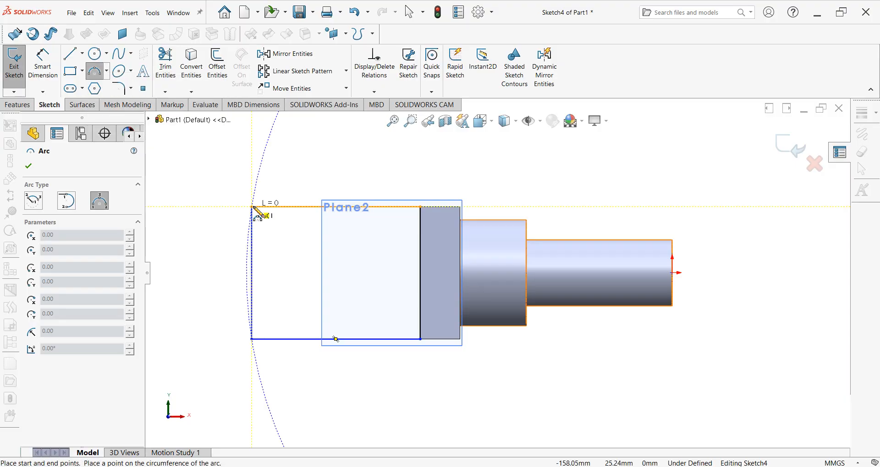
pyautogui.click(252, 340)
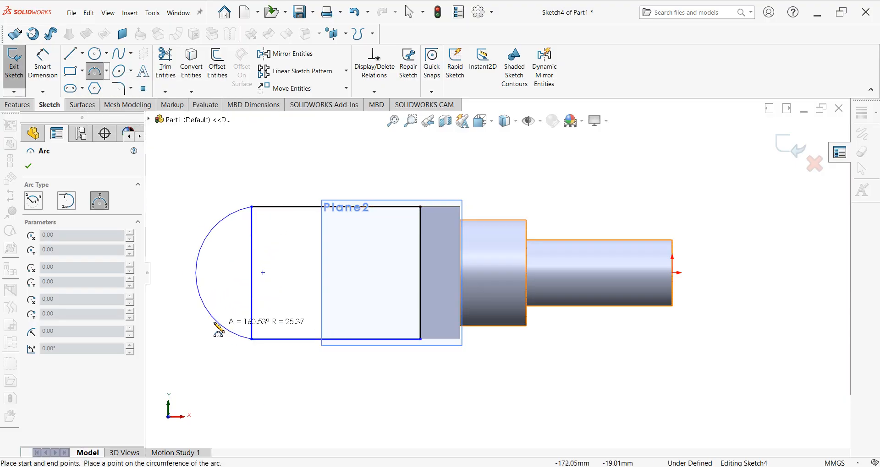
pyautogui.click(187, 273)
# - Dimension the end arc's radius and set it to 30 mm
pyautogui.click(43, 61)
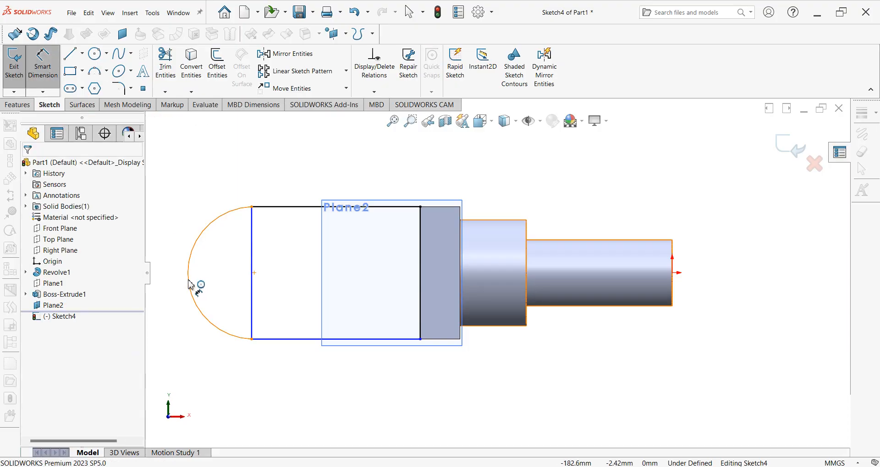
pyautogui.click(193, 285)
pyautogui.click(177, 309)
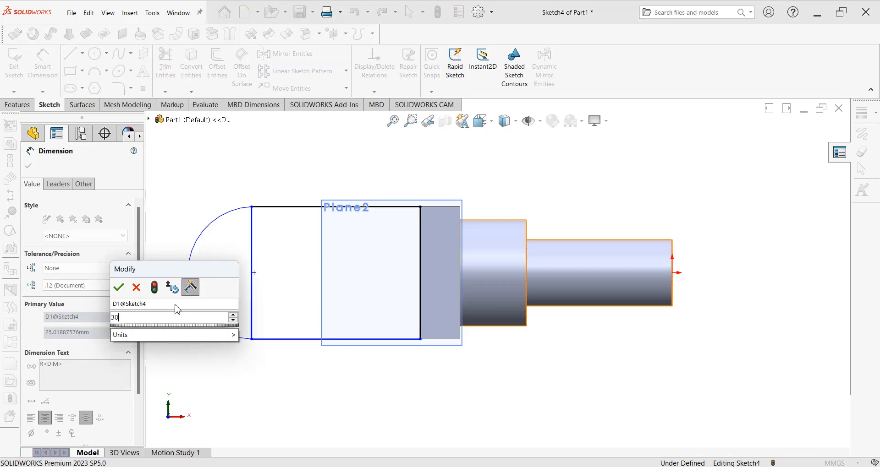
pyautogui.write('30')
pyautogui.press('Return')
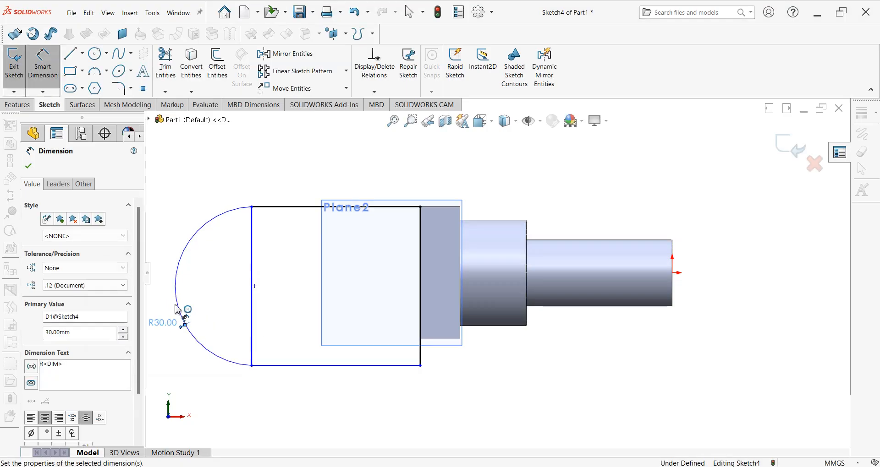
# - Undo the arc's radius dimension, the arc, the rectangle and the sketch on the side plane
pyautogui.hotkey('ctrl', 'z')
pyautogui.hotkey('ctrl', 'z')
pyautogui.hotkey('ctrl', 'z')
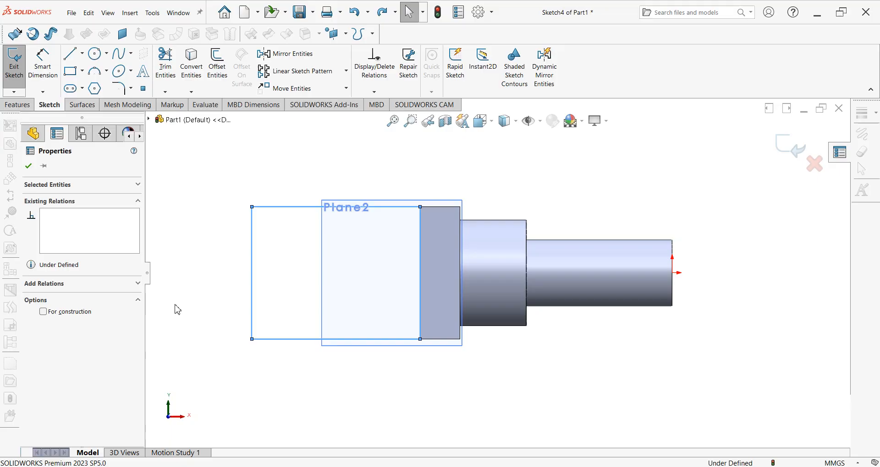
pyautogui.hotkey('ctrl', 'z')
pyautogui.hotkey('ctrl', 'z')
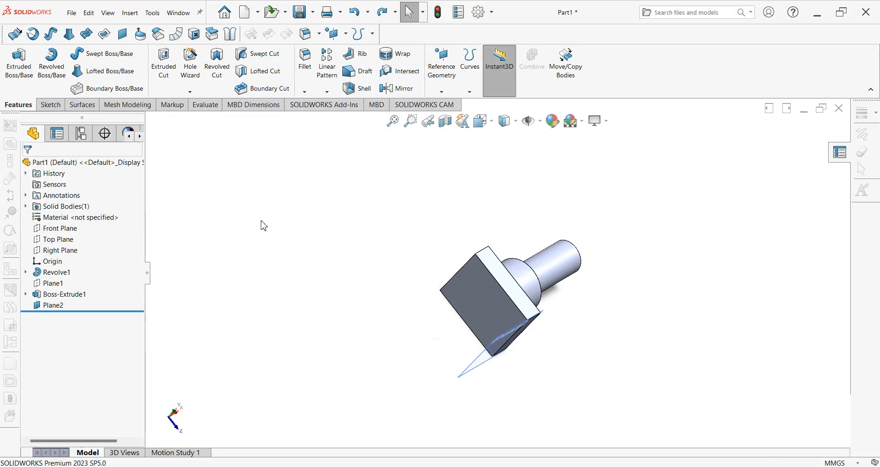
# - Create a reference plane at 0 mm offset from the block's narrow side face and stretch it outward away from the shaft
pyautogui.click(442, 93)
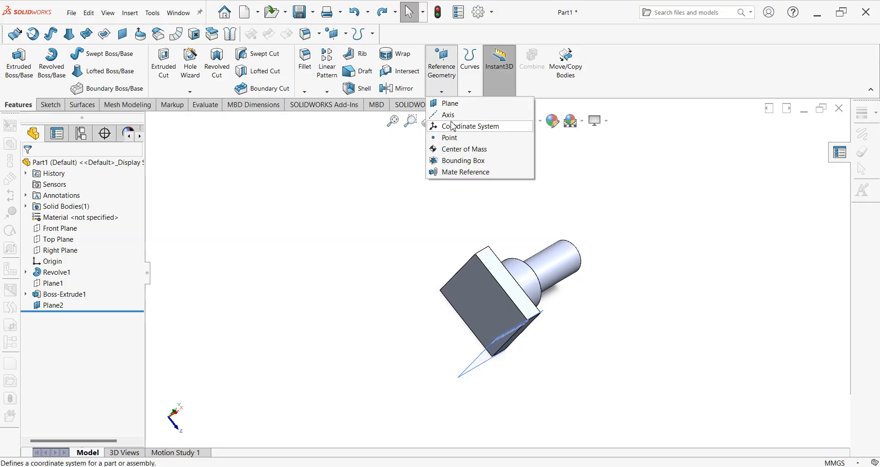
pyautogui.click(448, 103)
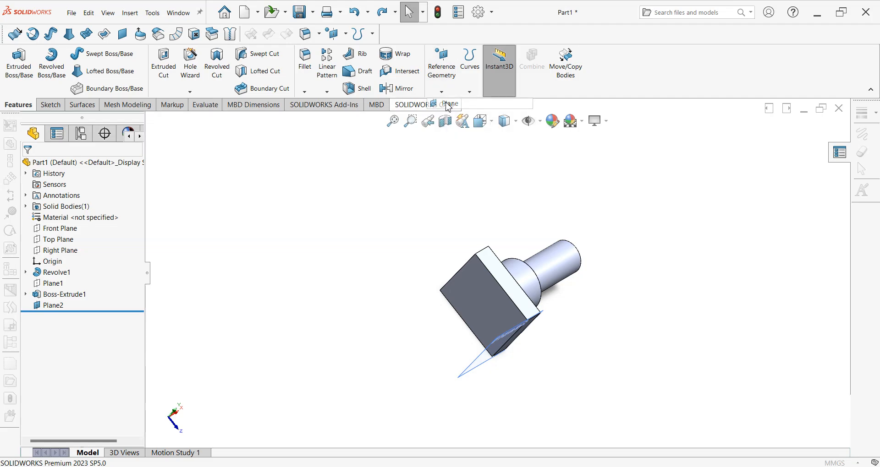
pyautogui.click(511, 294)
pyautogui.write('0.00mm')
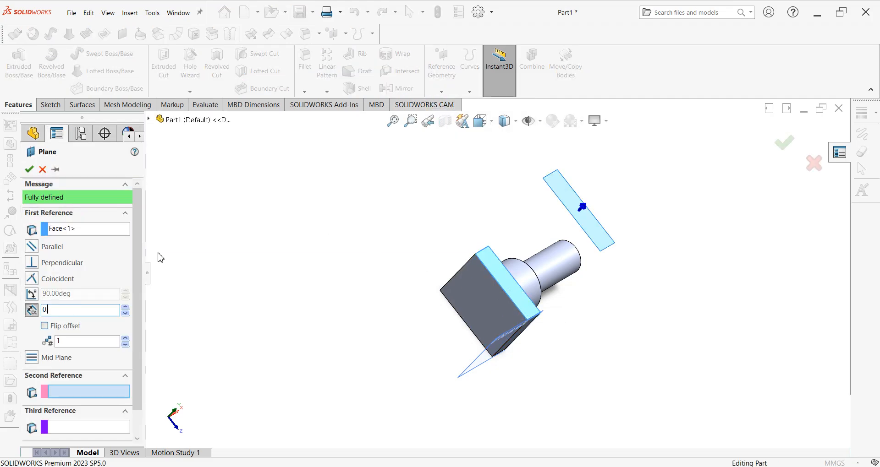
pyautogui.click(28, 170)
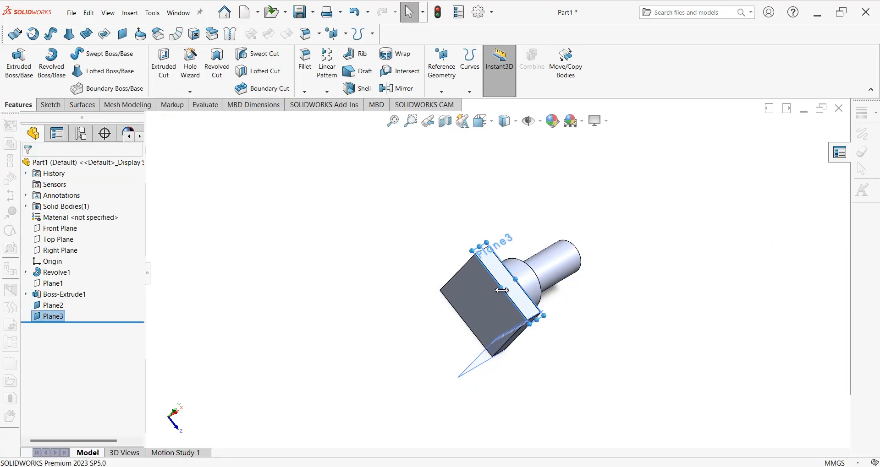
pyautogui.moveTo(504, 290); pyautogui.dragTo(408, 339)
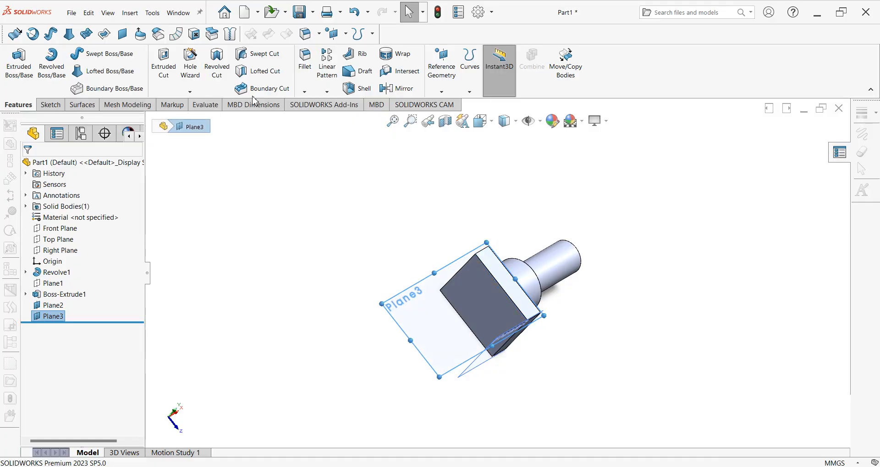
# - On the new plane, sketch a corner rectangle about 104 mm long and 60 mm high from the block's end edge away from the shaft
pyautogui.click(418, 313)
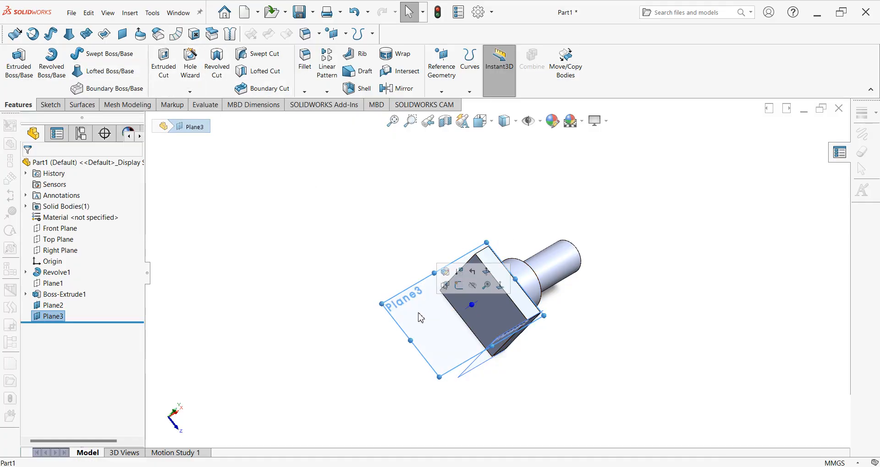
pyautogui.click(459, 288)
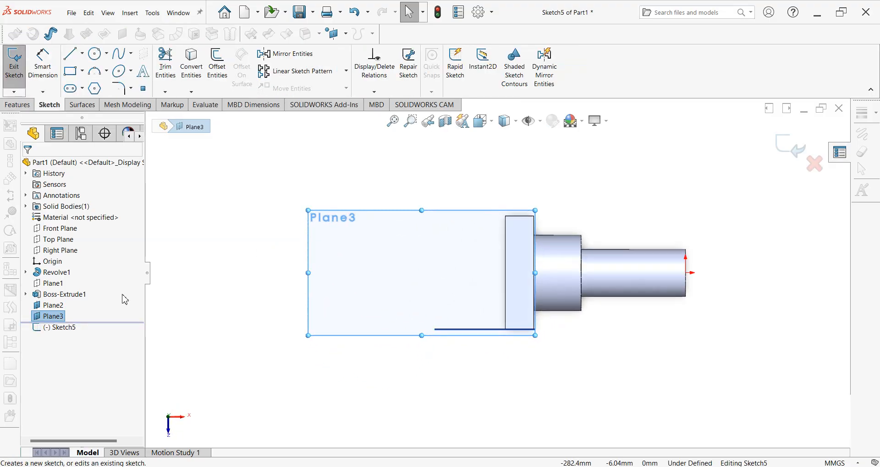
pyautogui.click(69, 73)
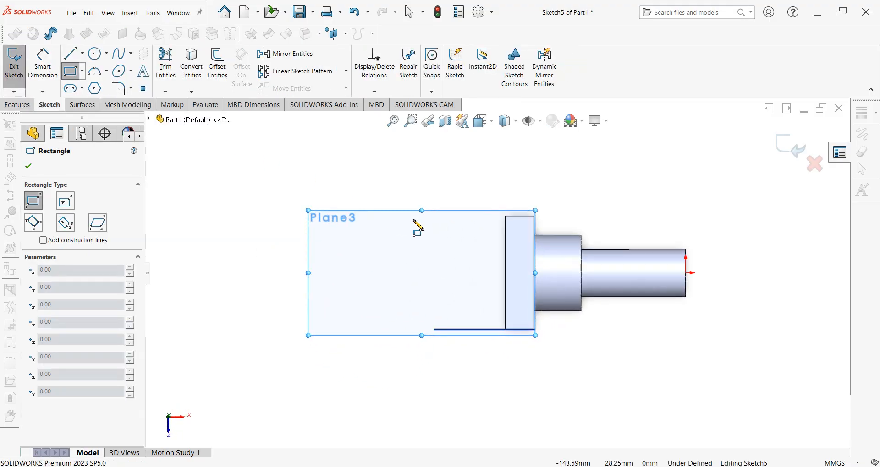
pyautogui.click(505, 216)
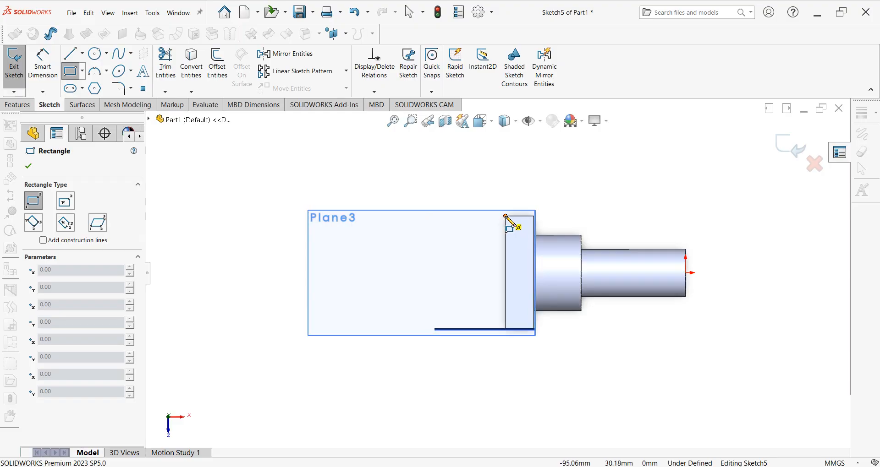
pyautogui.click(308, 331)
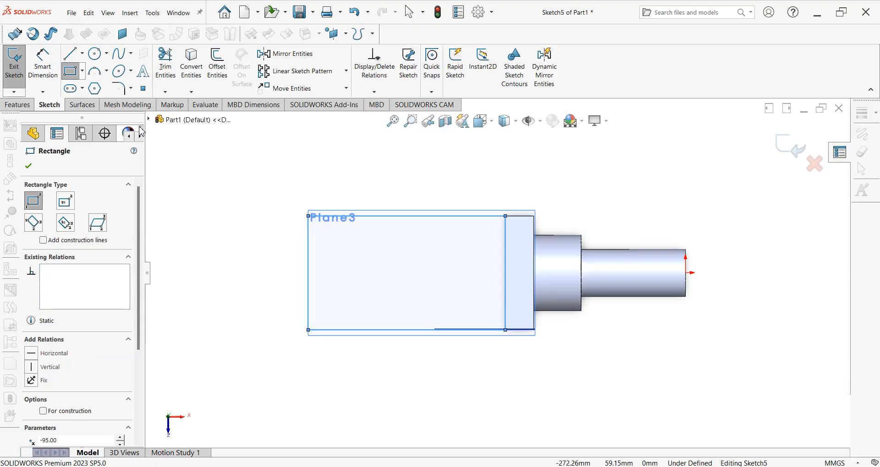
# - Sketch a 3-point arc of about 30 mm radius bulging outward between the rectangle's two far corners
pyautogui.click(95, 73)
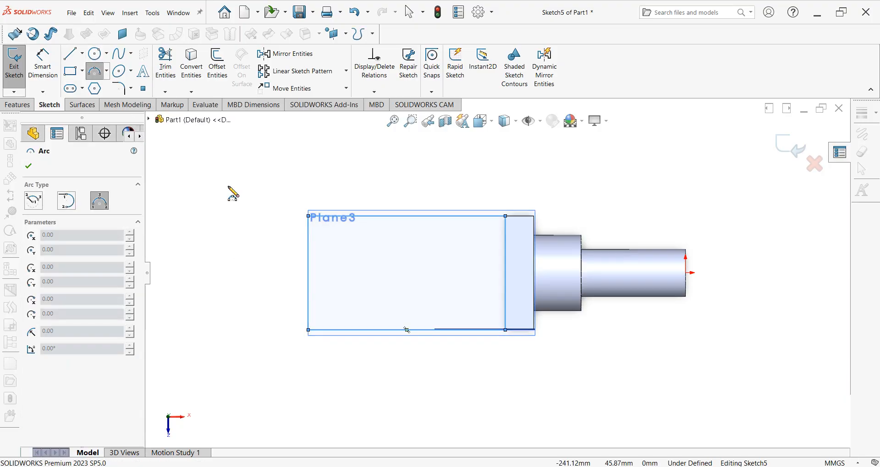
pyautogui.click(308, 216)
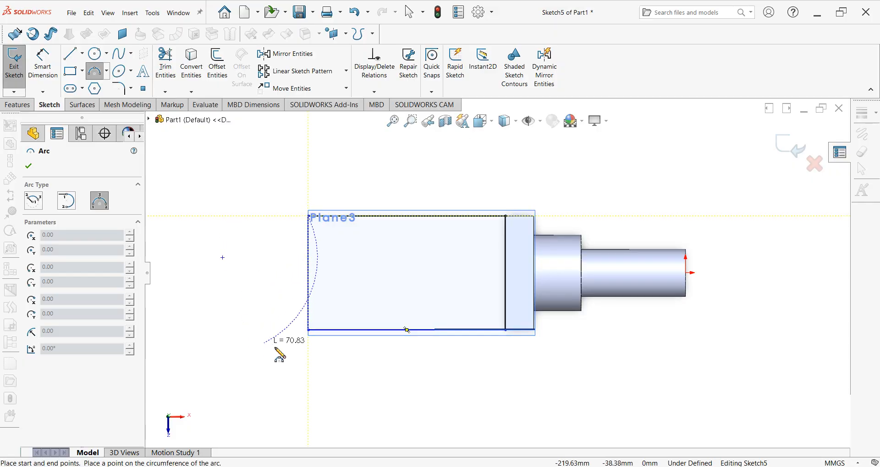
pyautogui.click(308, 330)
pyautogui.click(268, 318)
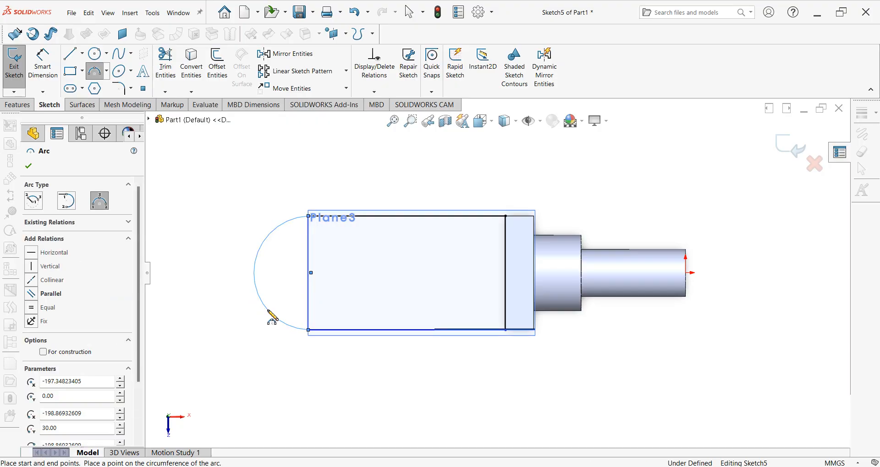
# - Dimension the end arc's radius and set it to 30 mm
pyautogui.click(43, 64)
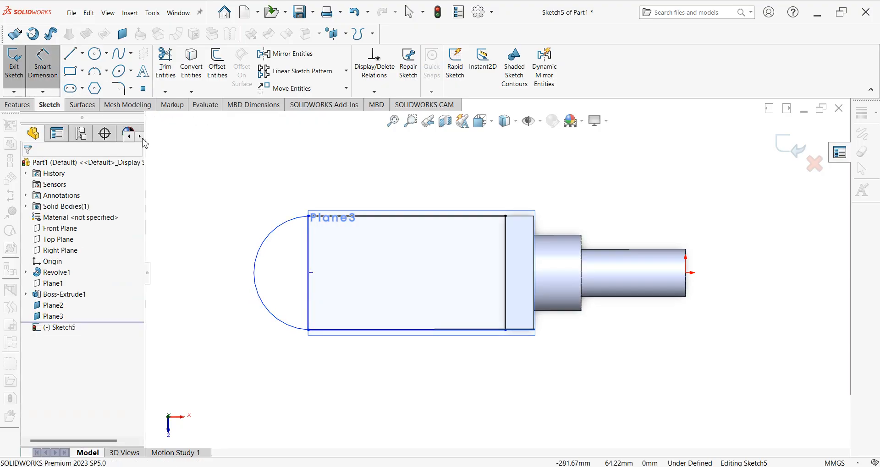
pyautogui.click(258, 271)
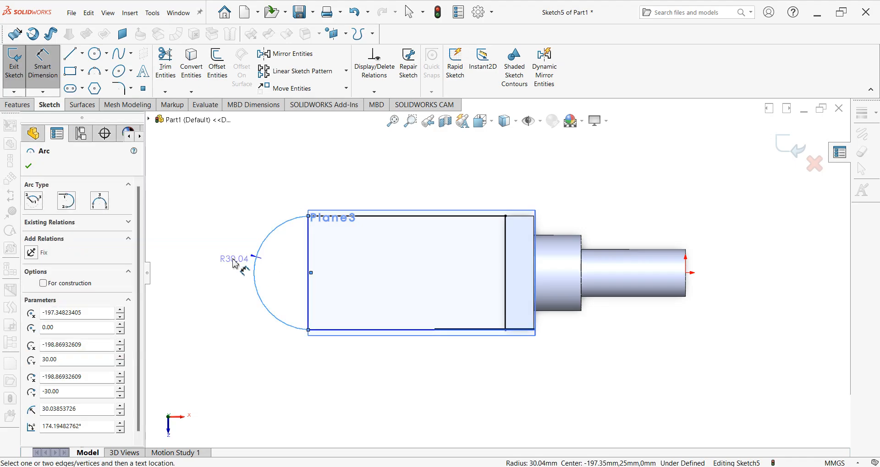
pyautogui.click(228, 290)
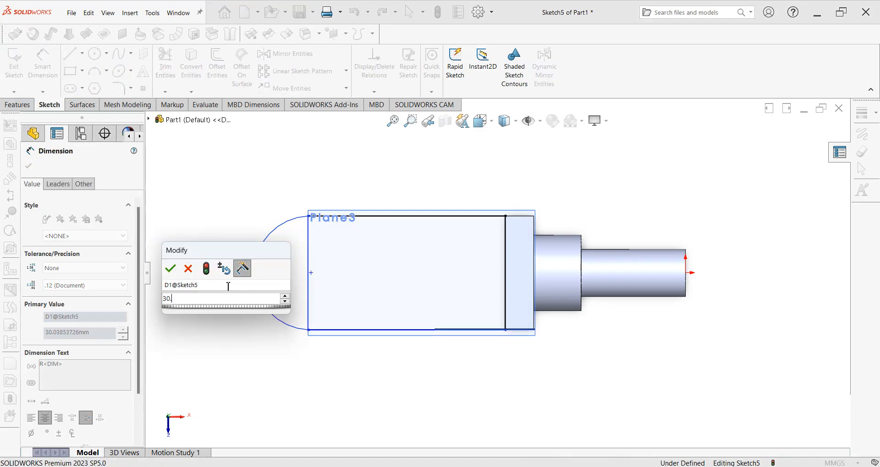
pyautogui.write('30')
pyautogui.press('Return')
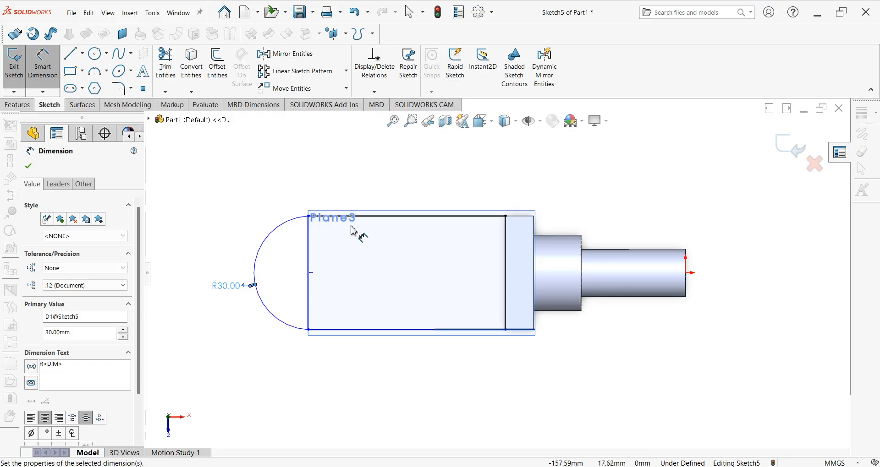
# - Dimension the rectangle's long lower edge and set its length to 95 mm
pyautogui.click(377, 335)
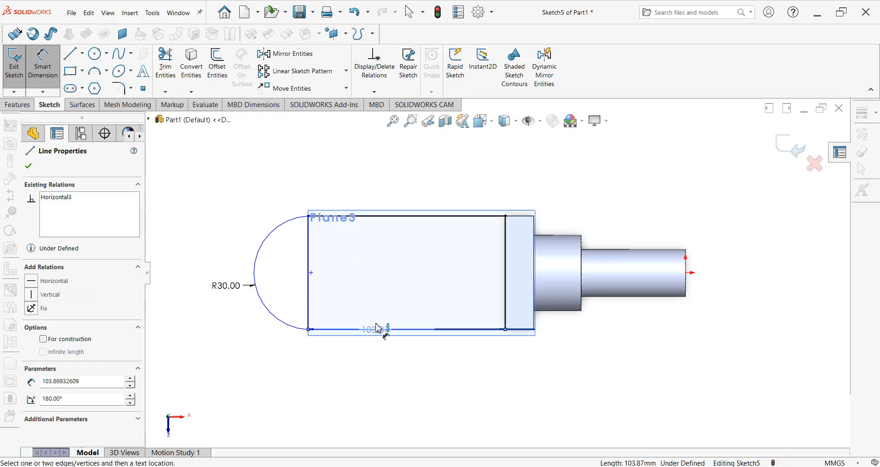
pyautogui.click(376, 357)
pyautogui.write('95')
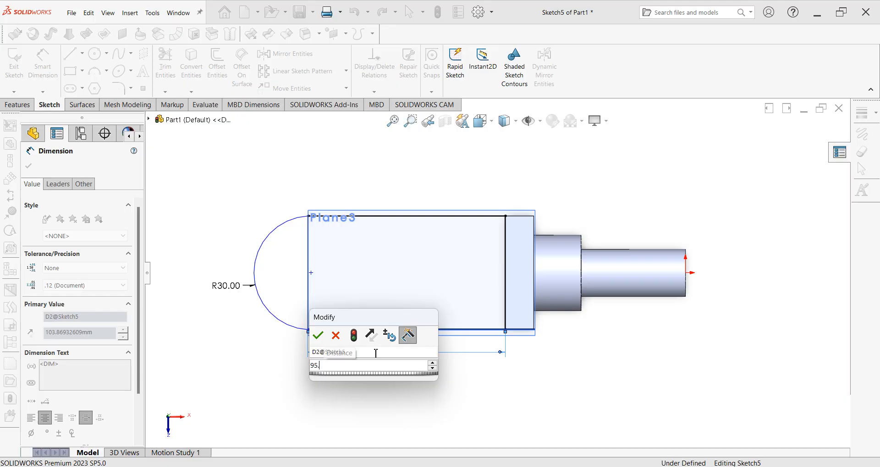
pyautogui.press('Return')
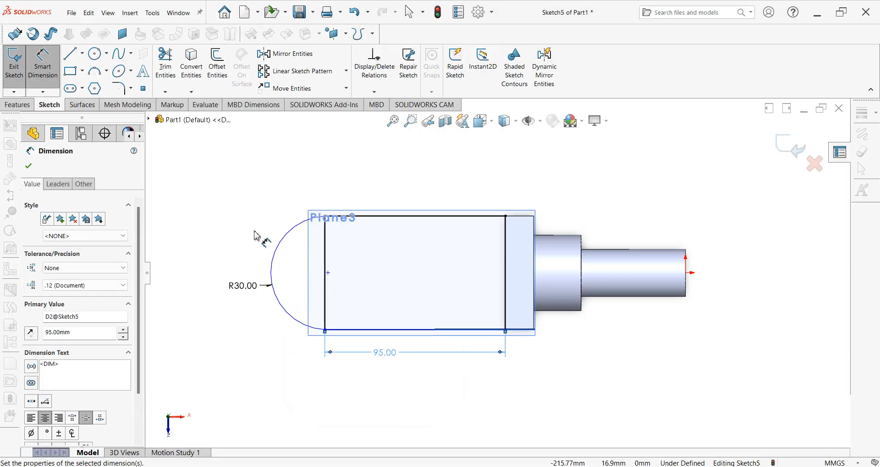
# - Switch to the PDF drawing, examine the fork arm's dimensions, and return to the SOLIDWORKS sketch
pyautogui.hotkey('alt', 'Tab')
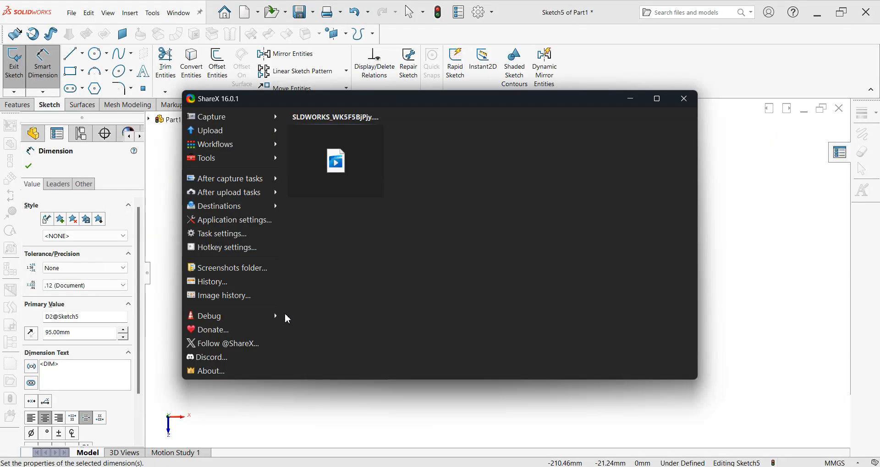
pyautogui.hotkey('alt', 'Tab')
pyautogui.hotkey('alt', 'Tab')
pyautogui.hotkey('alt', 'Tab')
pyautogui.hotkey('alt', 'Tab')
pyautogui.hotkey('alt', 'Tab')
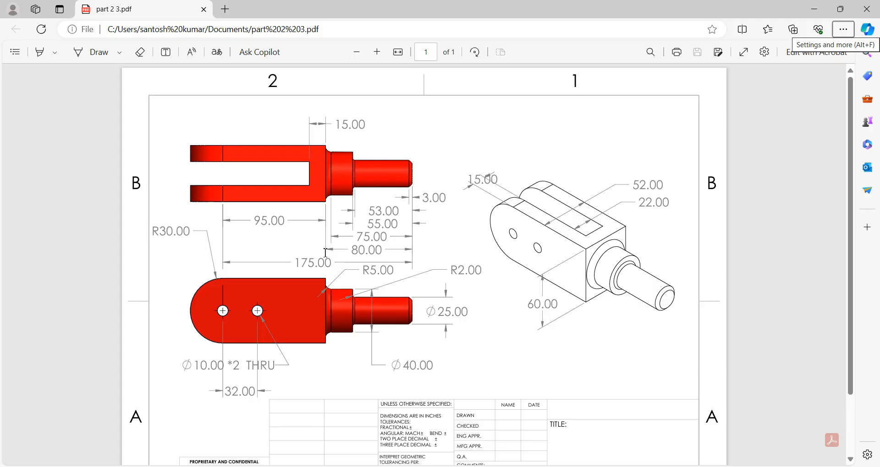
pyautogui.hotkey('alt', 'Tab')
pyautogui.hotkey('alt', 'Tab')
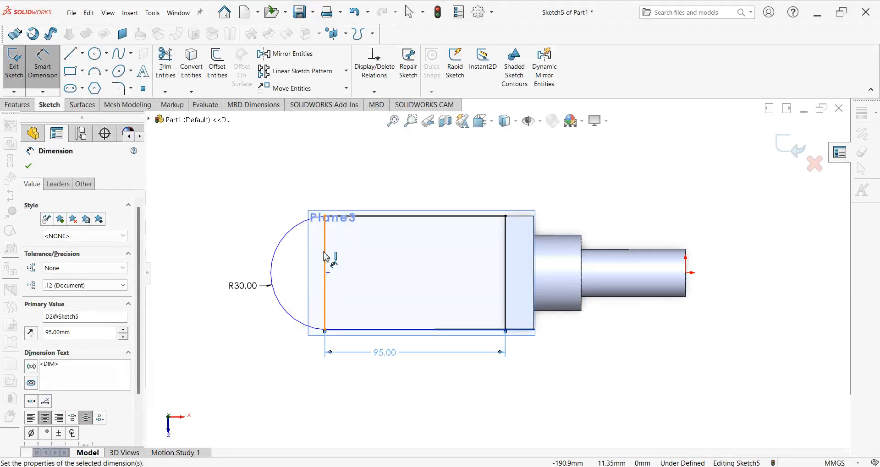
# - Extrude the rectangle and half-round regions together 15 mm blind, with the direction reversed toward the block and the result merged
pyautogui.click(22, 107)
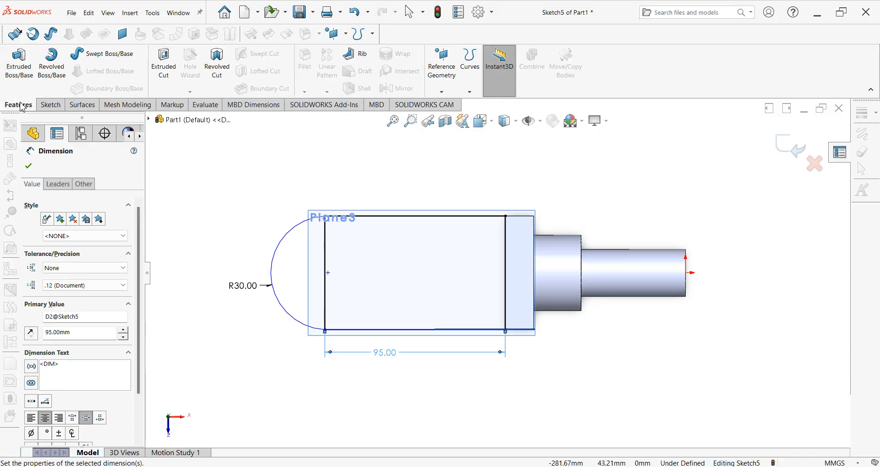
pyautogui.click(19, 69)
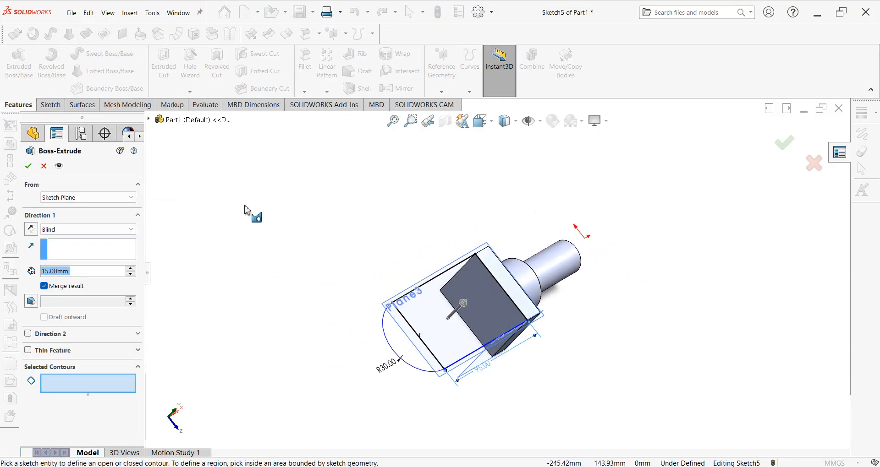
pyautogui.click(437, 337)
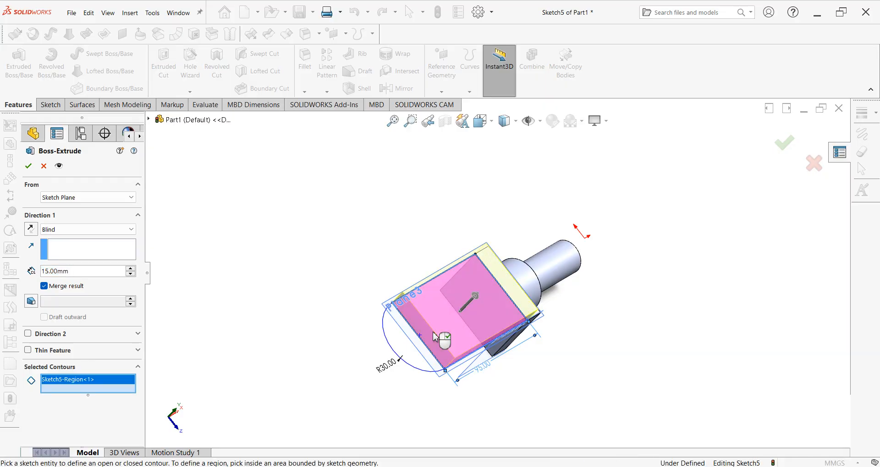
pyautogui.click(403, 358)
pyautogui.press('Right')
pyautogui.press('Right')
pyautogui.press('Right')
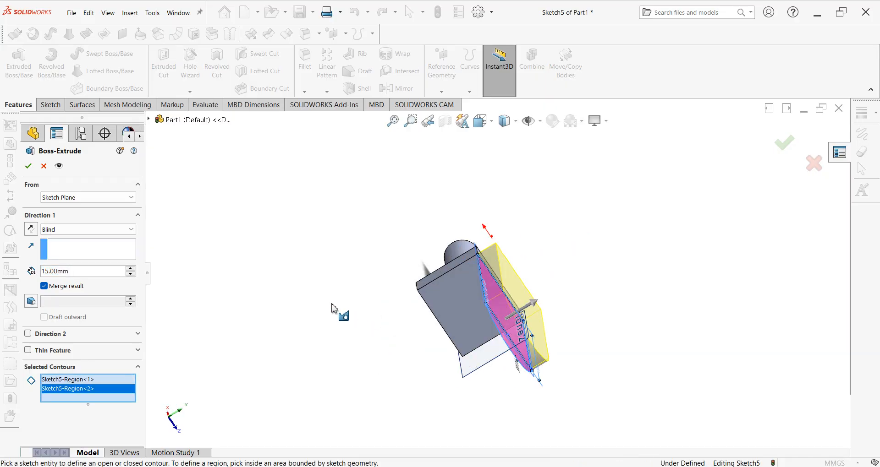
pyautogui.press('Right')
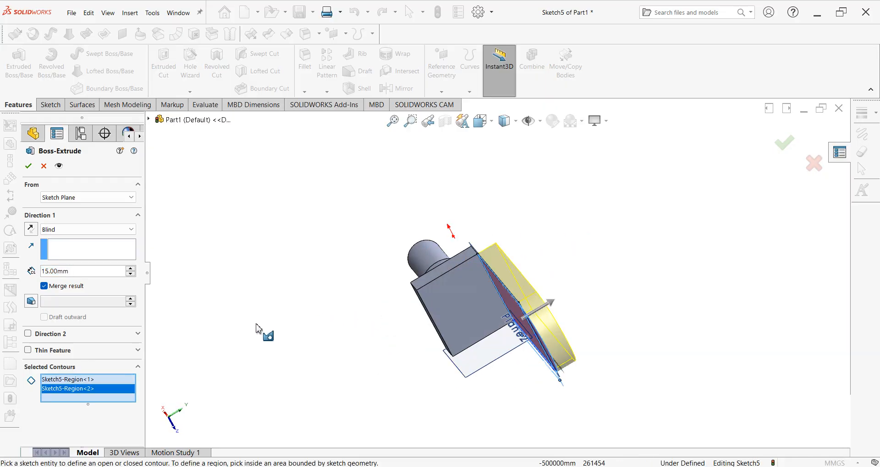
pyautogui.click(31, 229)
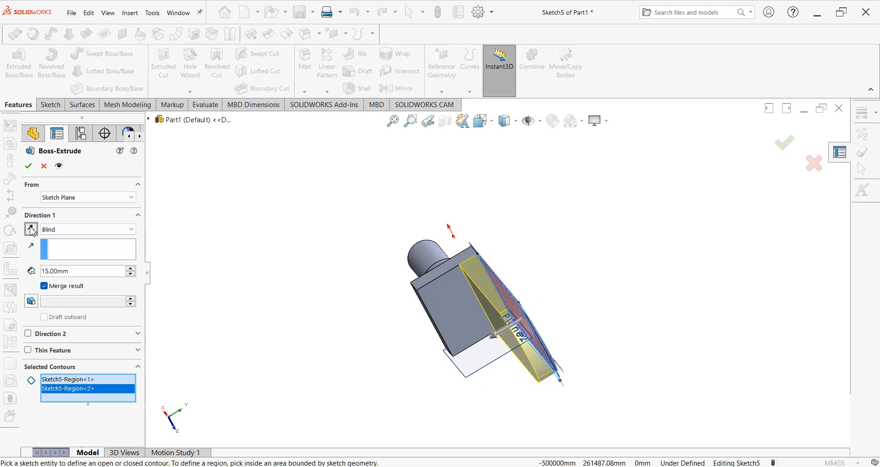
pyautogui.click(30, 166)
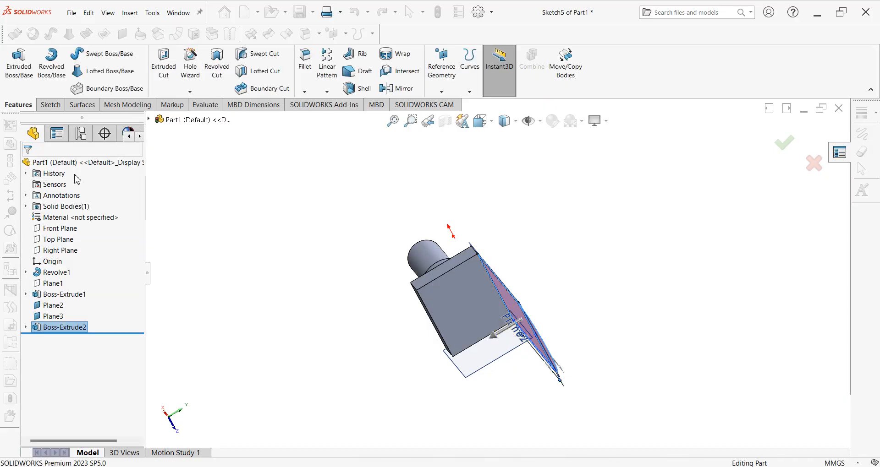
# - Hide both visible reference planes, Plane2 and Plane3
pyautogui.press('Left')
pyautogui.press('Left')
pyautogui.press('Left')
pyautogui.press('Left')
pyautogui.press('Left')
pyautogui.press('Left')
pyautogui.press('Left')
pyautogui.press('Left')
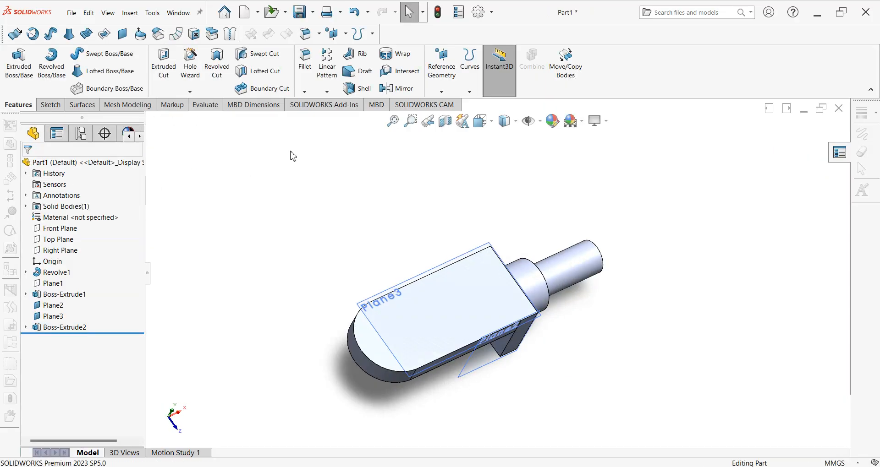
pyautogui.click(53, 306)
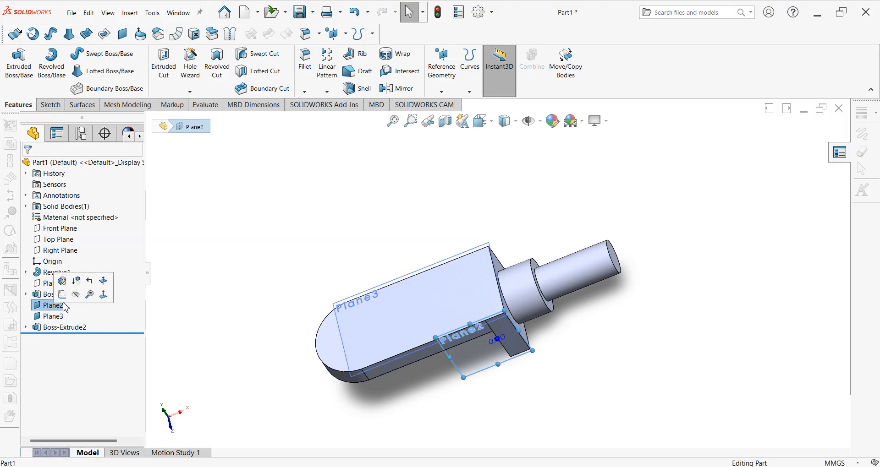
pyautogui.click(76, 296)
pyautogui.click(47, 320)
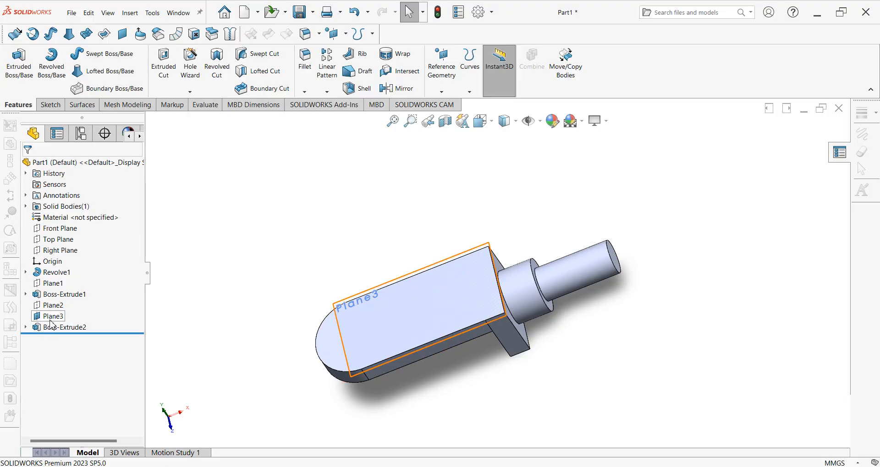
pyautogui.click(73, 306)
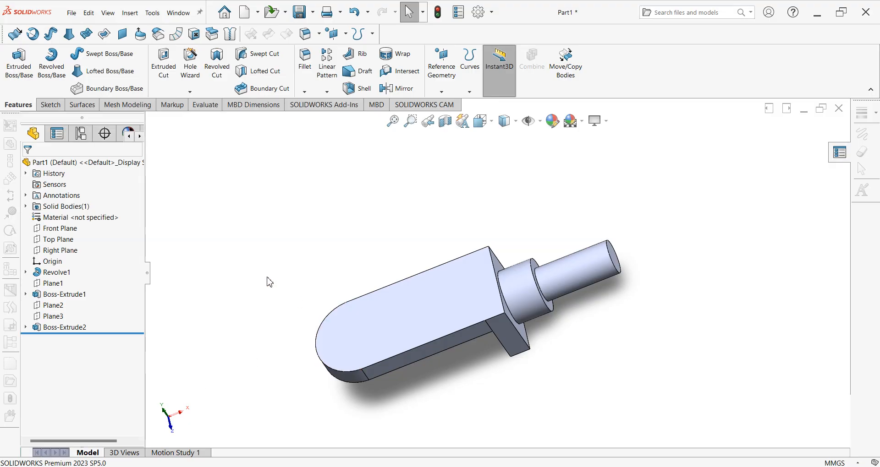
# - Sketch two circles on the arm's flat outer face, about 22 mm across at the round end's centre and about 25 mm across nearer the base
pyautogui.press('Down')
pyautogui.press('Down')
pyautogui.click(409, 318)
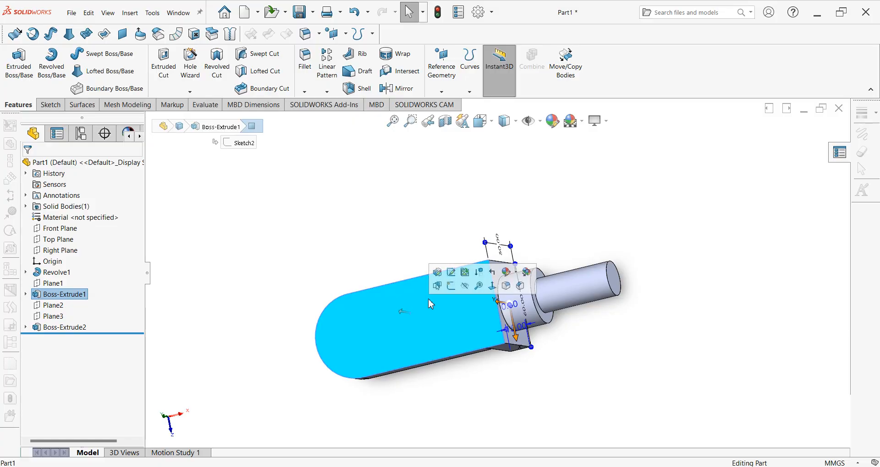
pyautogui.click(453, 334)
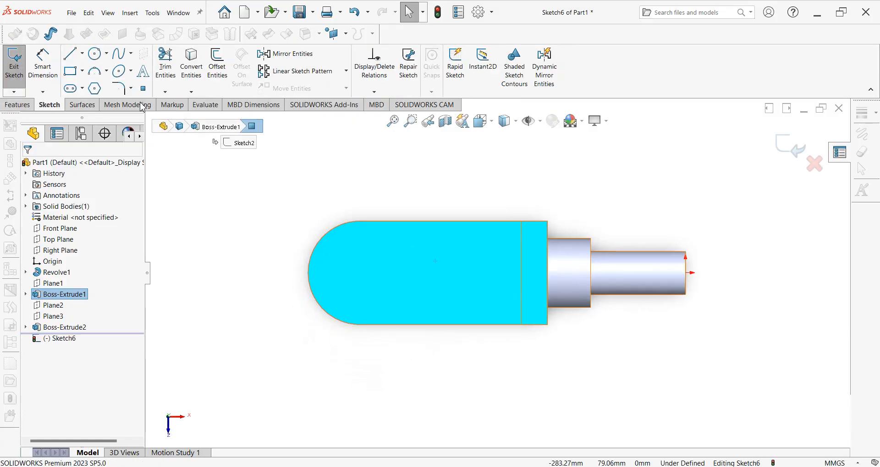
pyautogui.click(96, 57)
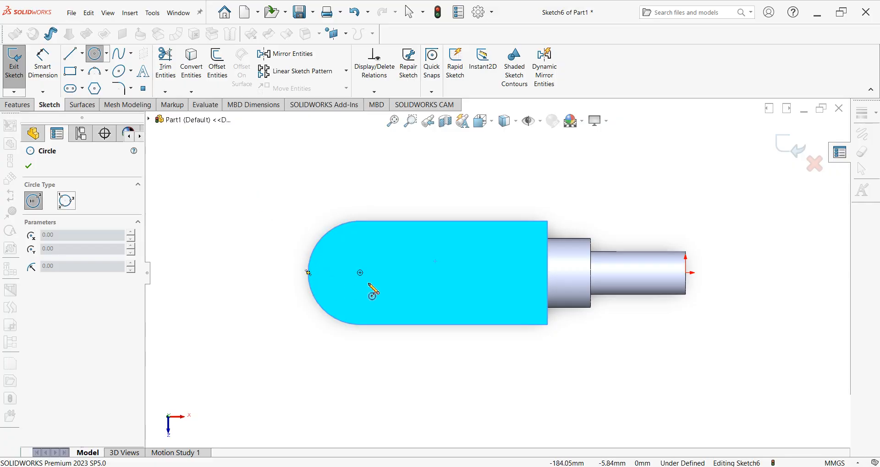
pyautogui.click(361, 274)
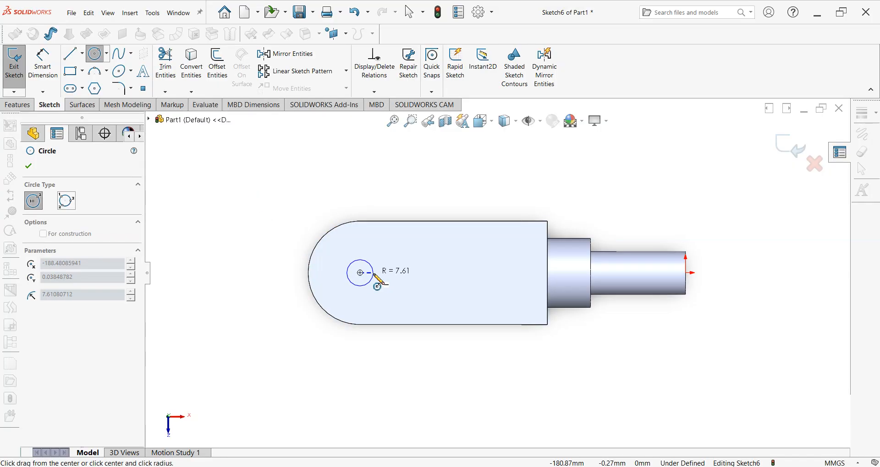
pyautogui.click(380, 275)
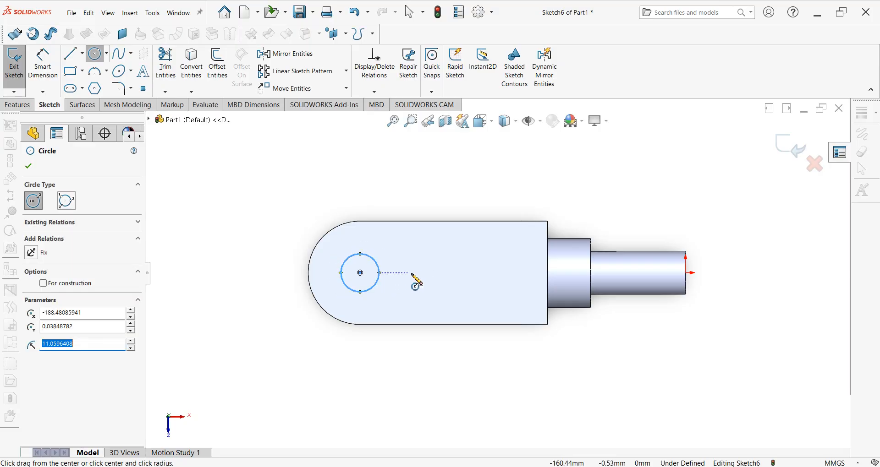
pyautogui.click(431, 274)
pyautogui.click(454, 274)
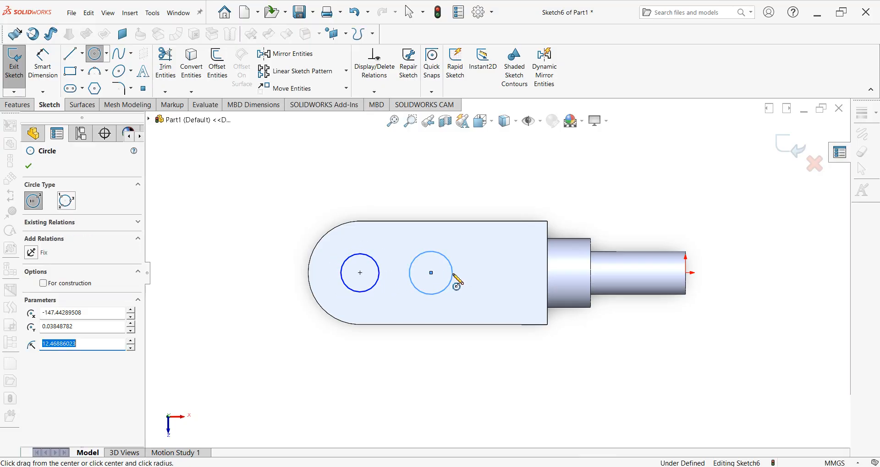
# - Check the hole dimensions in the PDF drawing, return to the SOLIDWORKS sketch, and dimension the spacing between the circle centres to 32 mm
pyautogui.hotkey('alt', 'Tab')
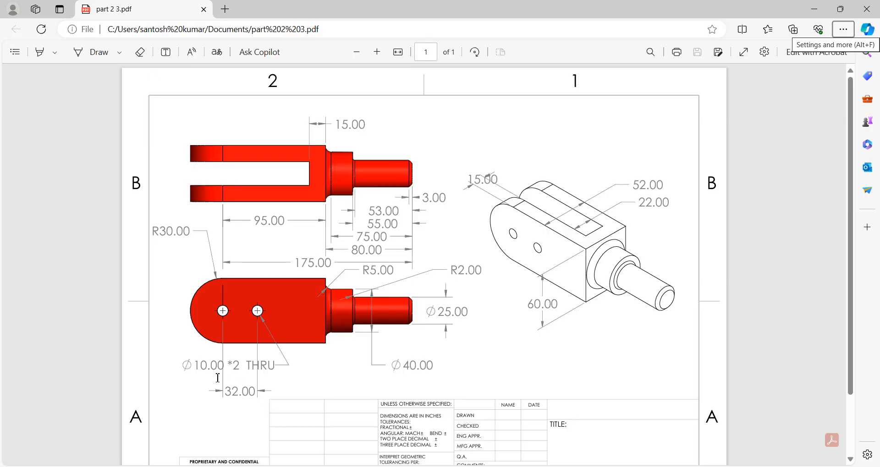
pyautogui.hotkey('alt', 'Tab')
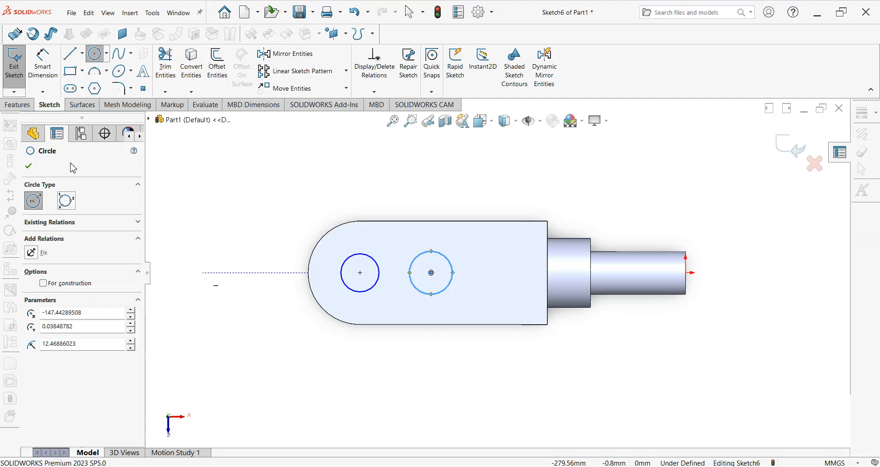
pyautogui.click(42, 64)
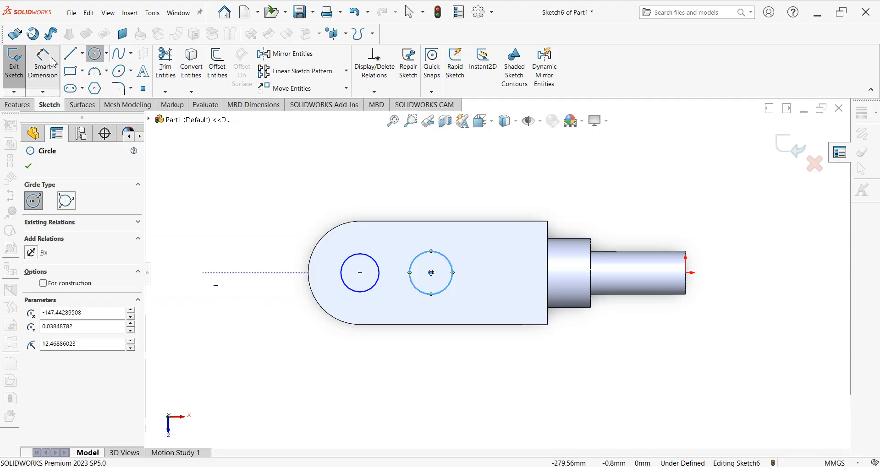
pyautogui.click(361, 274)
pyautogui.click(431, 274)
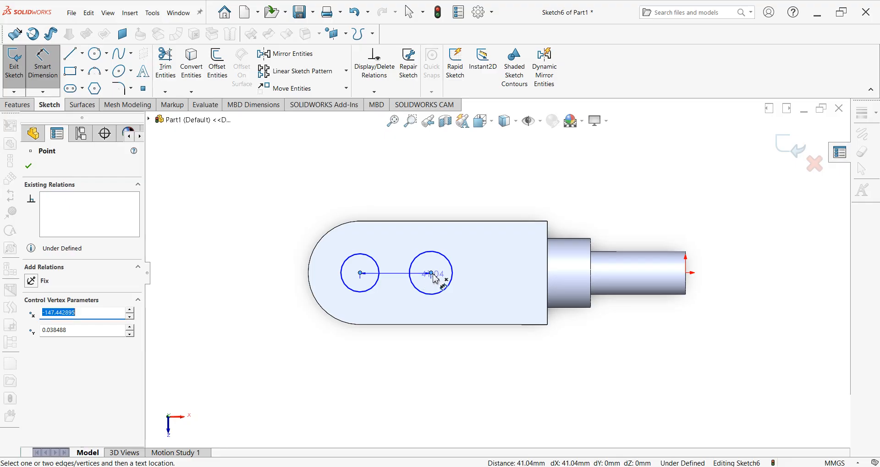
pyautogui.click(405, 340)
pyautogui.write('32')
pyautogui.press('Return')
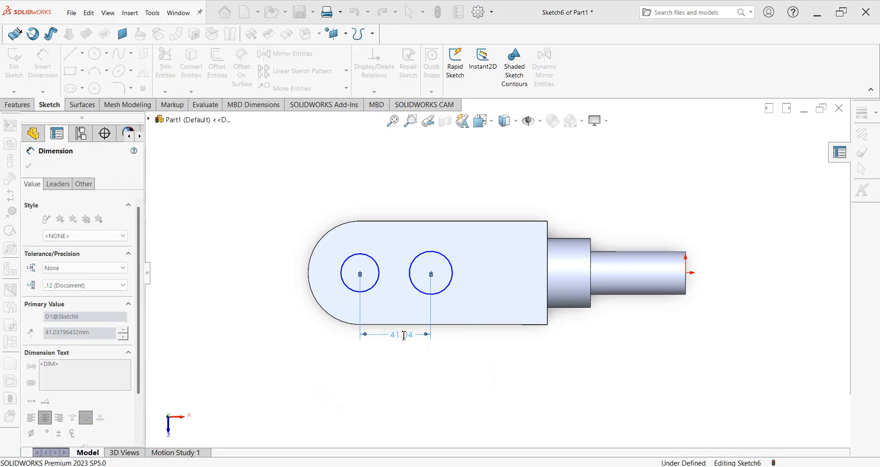
# - Dimension both circles to a diameter of 10 mm
pyautogui.click(375, 291)
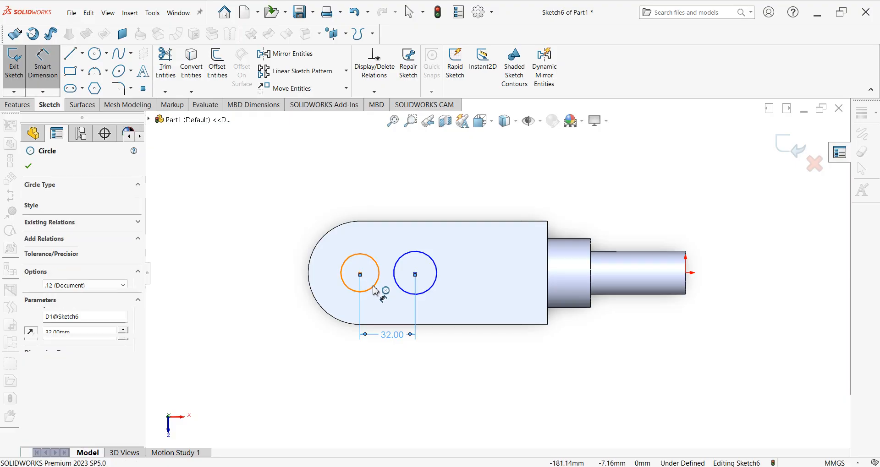
pyautogui.click(280, 328)
pyautogui.write('10')
pyautogui.press('Return')
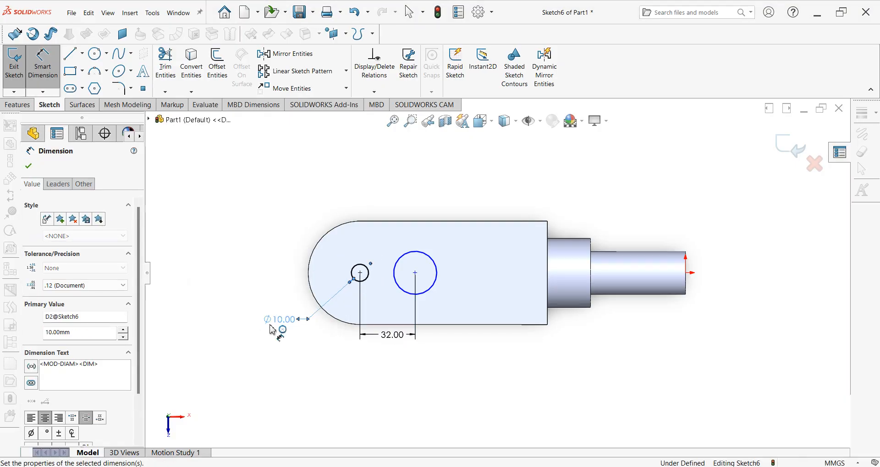
pyautogui.click(400, 291)
pyautogui.click(334, 356)
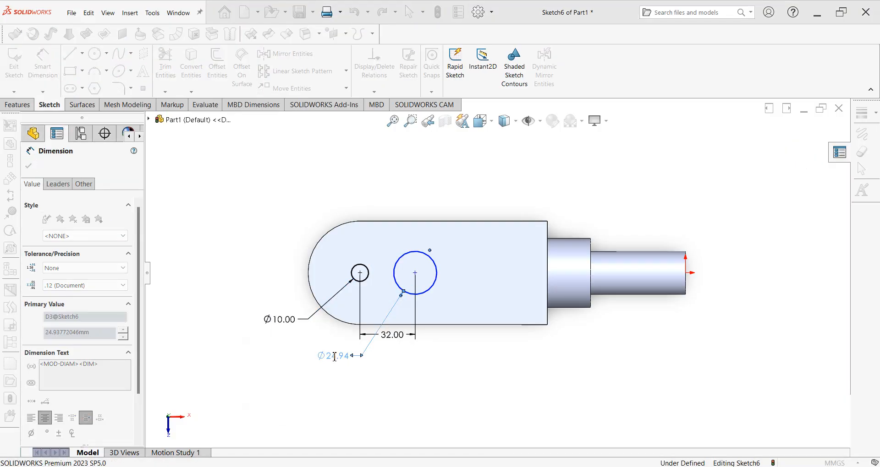
pyautogui.write('10')
pyautogui.press('Return')
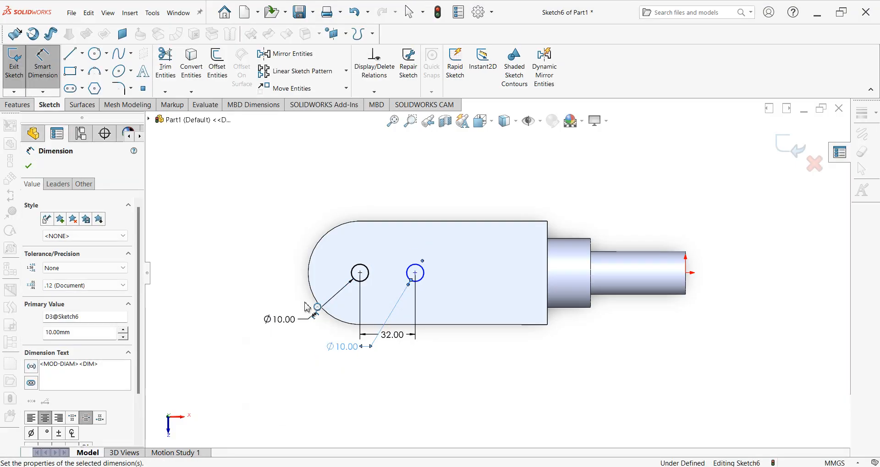
pyautogui.click(30, 105)
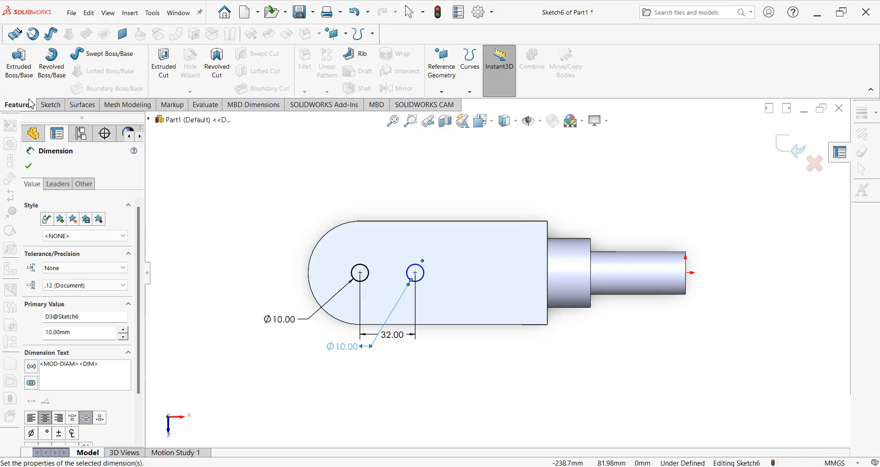
pyautogui.click(28, 168)
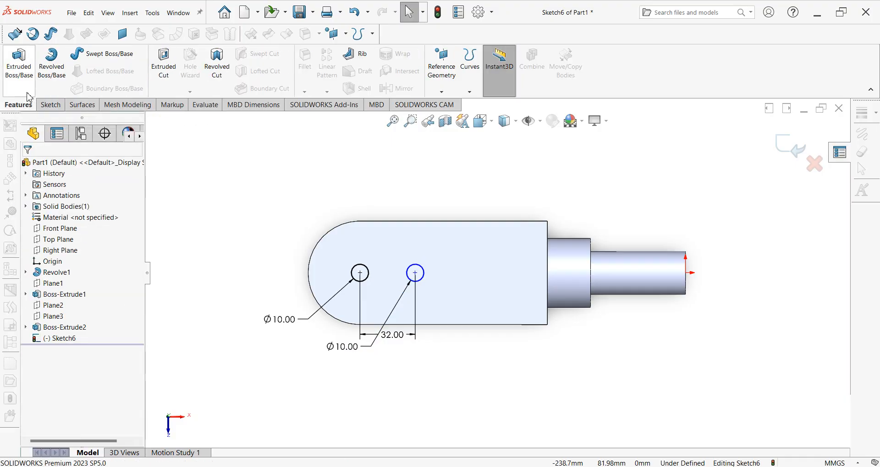
# - Extrude-cut both circles with the Through All end condition to make the arm's holes
pyautogui.click(165, 68)
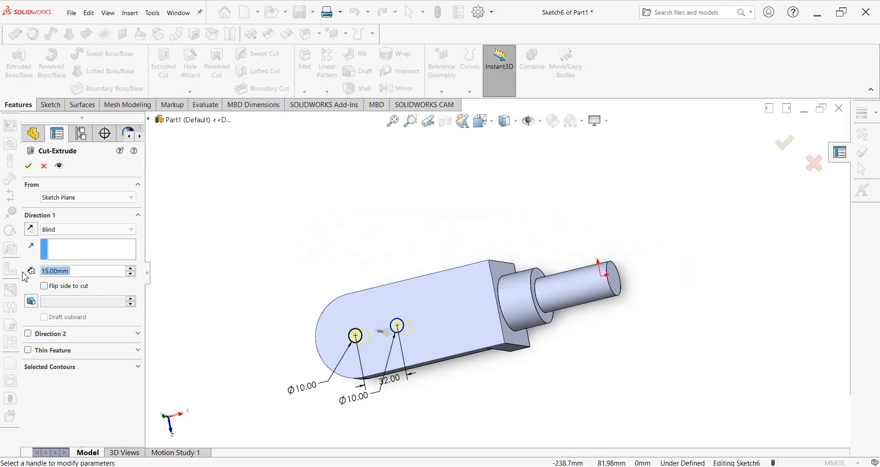
pyautogui.click(54, 231)
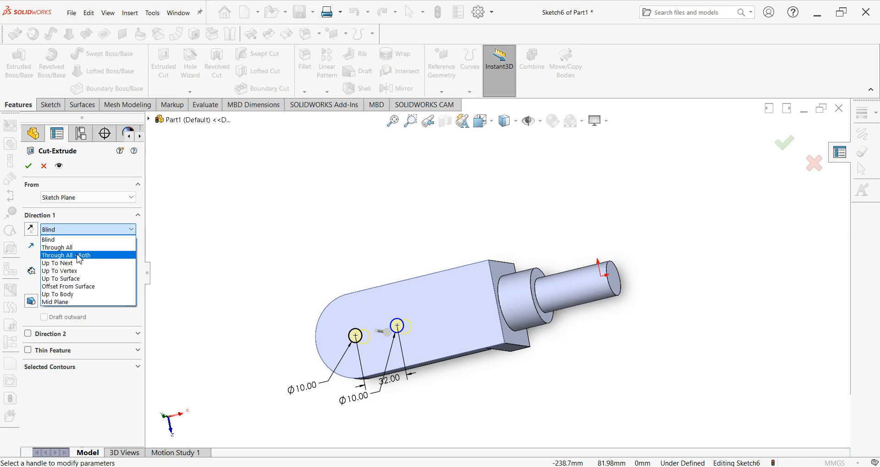
pyautogui.click(67, 250)
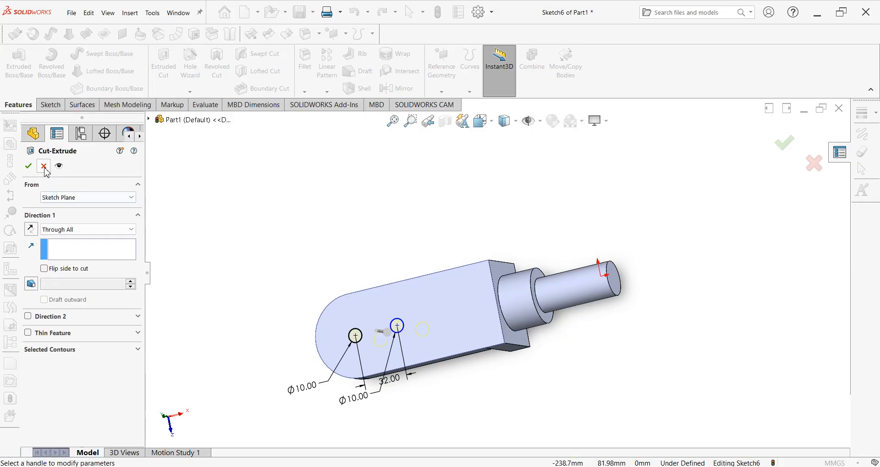
pyautogui.click(28, 166)
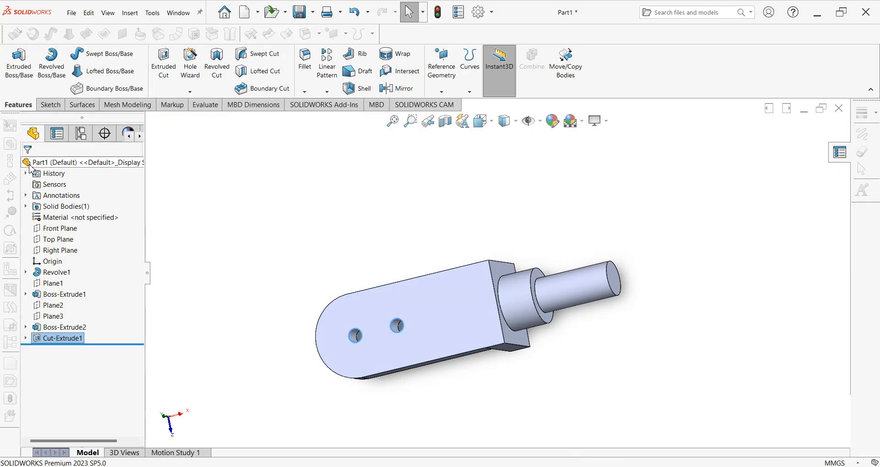
# - Examine the drilled arm and the base block from several angles
pyautogui.click(183, 203)
pyautogui.press('Down')
pyautogui.press('Down')
pyautogui.press('Down')
pyautogui.press('Down')
pyautogui.press('Down')
pyautogui.press('Down')
pyautogui.press('Down')
pyautogui.press('Down')
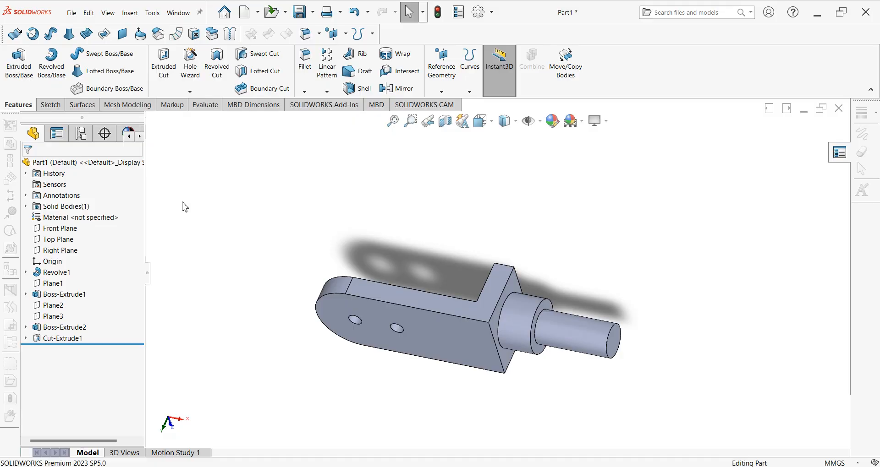
pyautogui.press('Down')
pyautogui.press('Down')
pyautogui.press('Down')
pyautogui.press('Down')
pyautogui.press('Down')
pyautogui.press('Down')
pyautogui.press('Down')
pyautogui.press('Down')
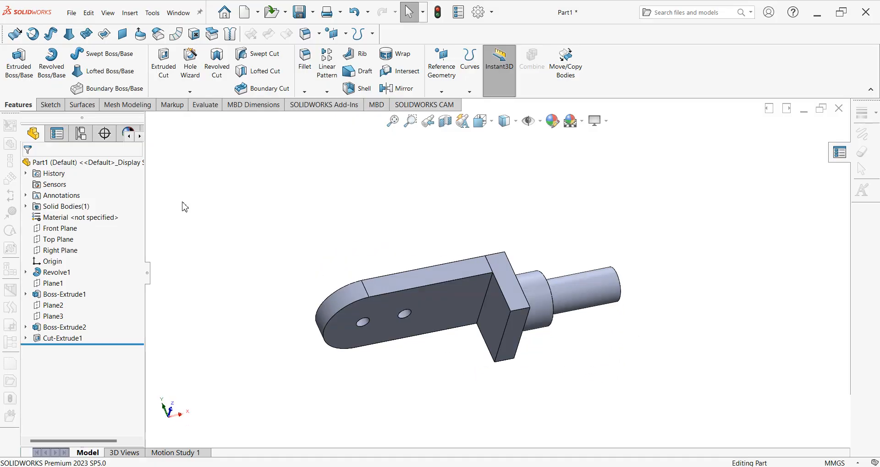
pyautogui.press('Down')
pyautogui.press('Down')
pyautogui.press('Down')
pyautogui.press('Down')
pyautogui.press('Down')
pyautogui.press('Down')
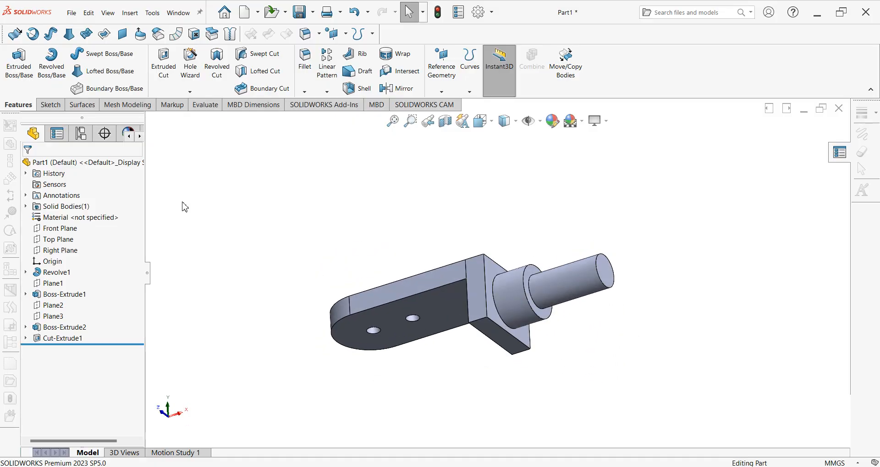
pyautogui.press('Right')
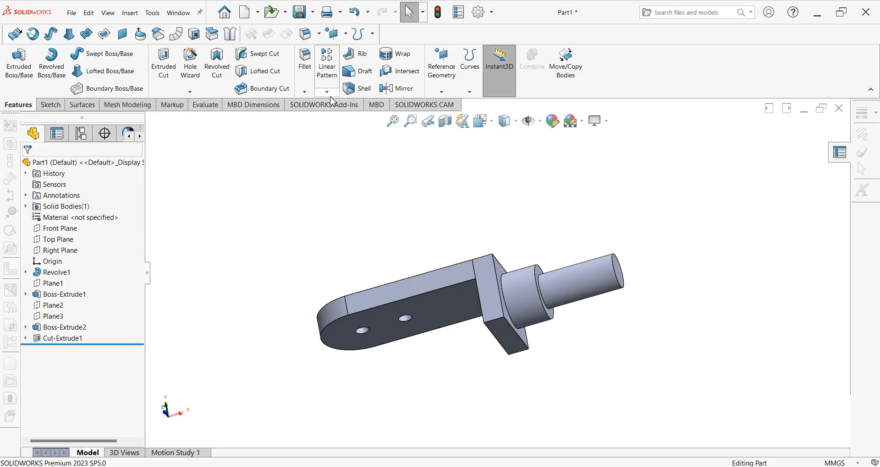
# - Mirror the whole solid body about the Top Plane with solids merged to create the second fork arm
pyautogui.click(397, 88)
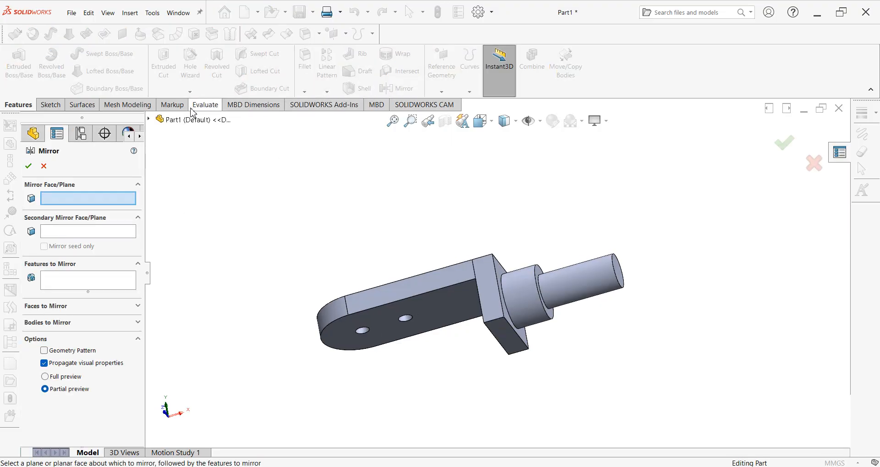
pyautogui.click(179, 119)
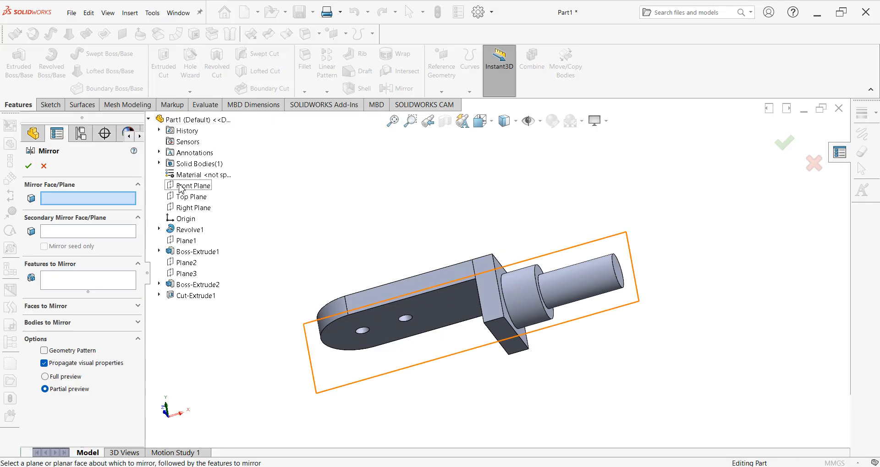
pyautogui.press('Down')
pyautogui.press('Down')
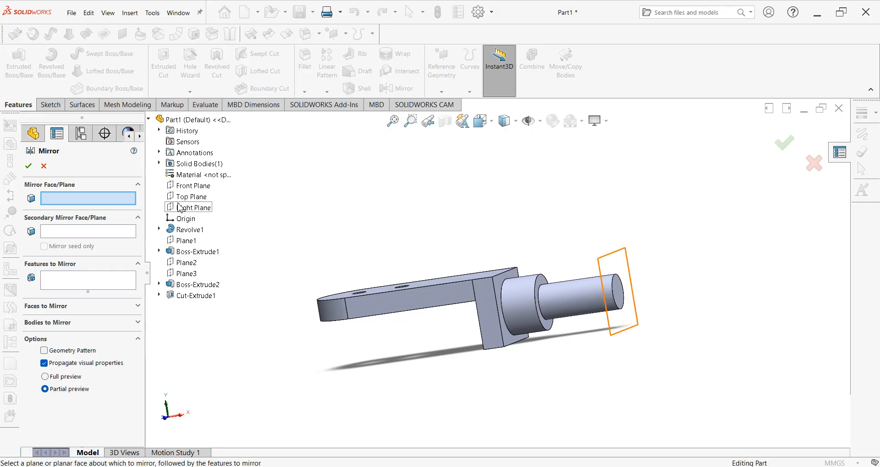
pyautogui.click(178, 201)
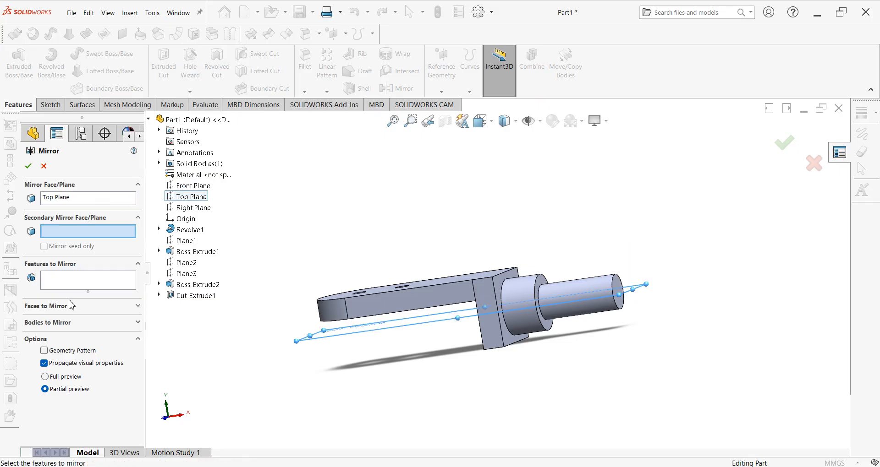
pyautogui.click(58, 323)
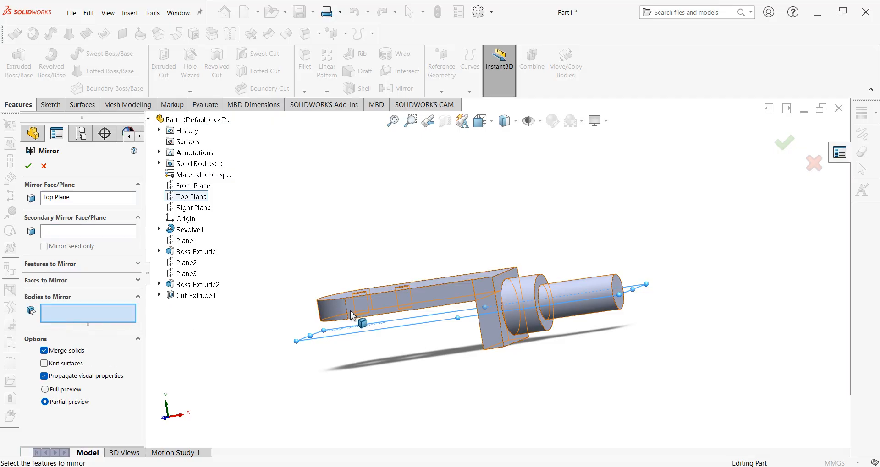
pyautogui.click(370, 313)
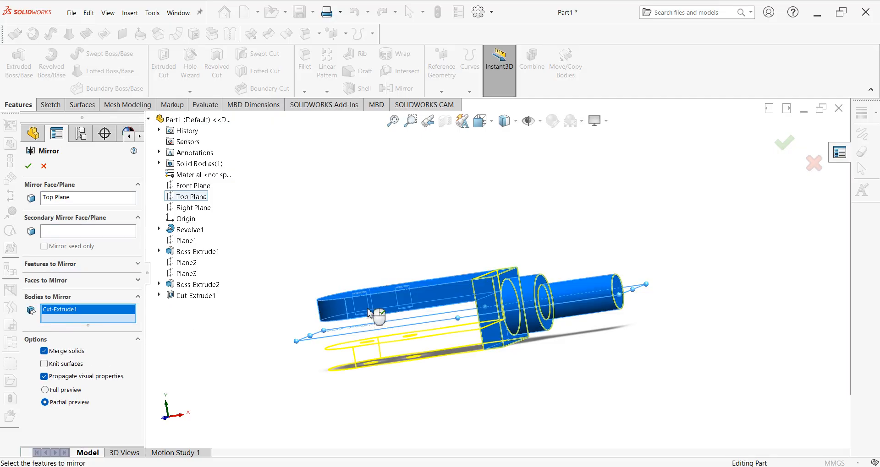
pyautogui.click(28, 165)
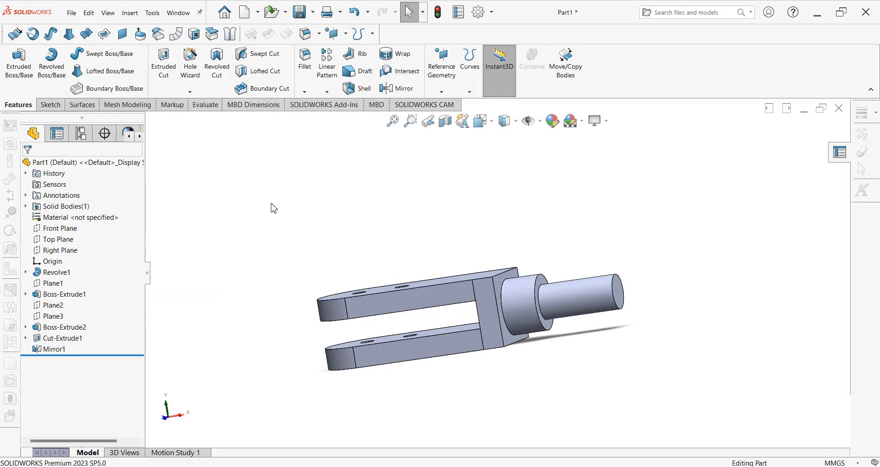
# - Examine the mirrored fork, its holes and the shaft end from all around
pyautogui.press('Up')
pyautogui.press('Up')
pyautogui.press('Up')
pyautogui.press('Up')
pyautogui.press('Up')
pyautogui.press('Up')
pyautogui.press('Up')
pyautogui.press('Up')
pyautogui.press('Up')
pyautogui.press('Up')
pyautogui.press('Up')
pyautogui.press('Up')
pyautogui.press('Up')
pyautogui.press('Up')
pyautogui.press('Up')
pyautogui.press('Up')
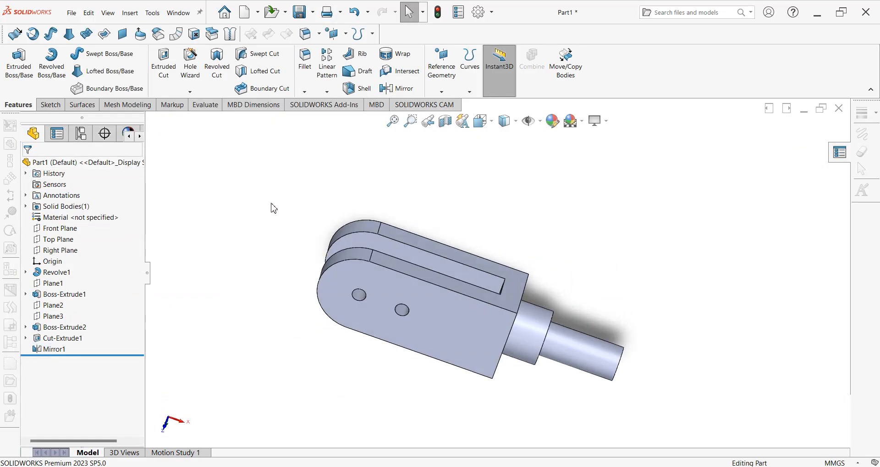
pyautogui.press('Up')
pyautogui.press('Up')
pyautogui.press('Up')
pyautogui.press('Up')
pyautogui.press('Up')
pyautogui.press('Up')
pyautogui.press('Up')
pyautogui.press('Up')
pyautogui.press('Up')
pyautogui.press('Up')
pyautogui.press('Up')
pyautogui.press('Up')
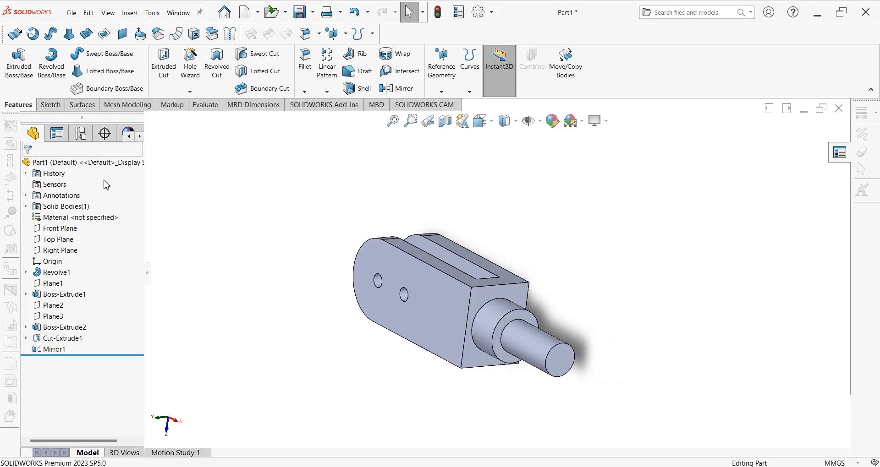
# - Fillet the circular edge where the large shaft collar meets the fork's base block with a 5 mm radius
pyautogui.click(305, 69)
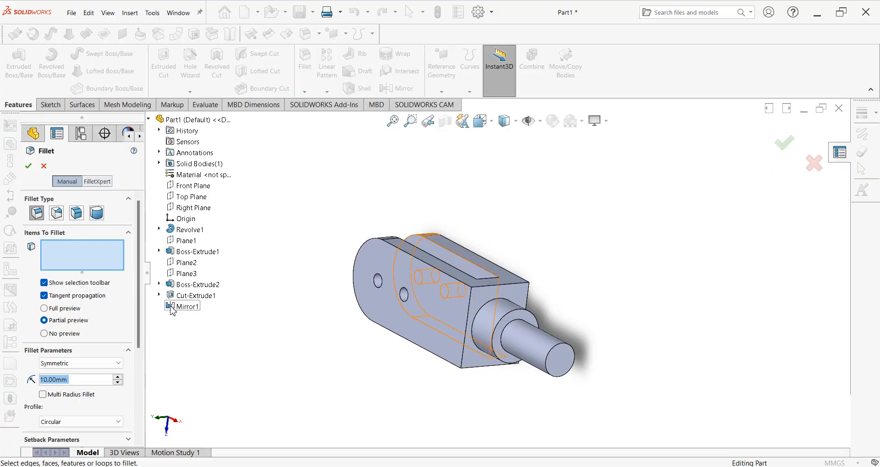
pyautogui.write('5')
pyautogui.press('Return')
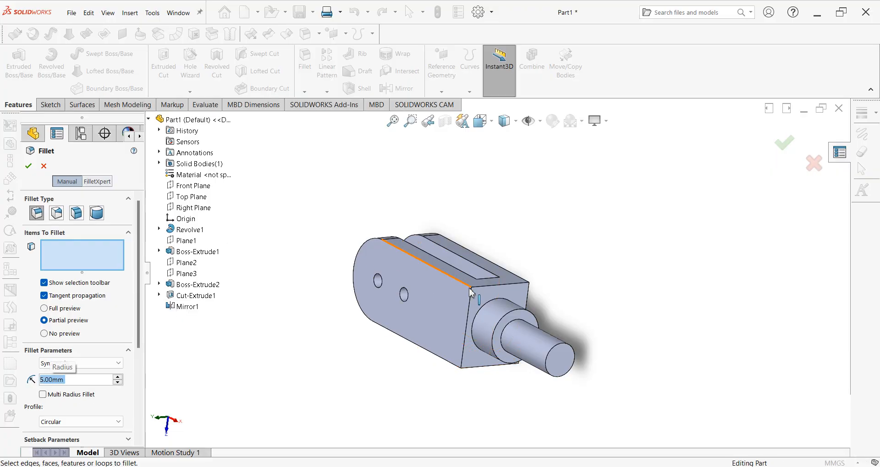
pyautogui.click(484, 311)
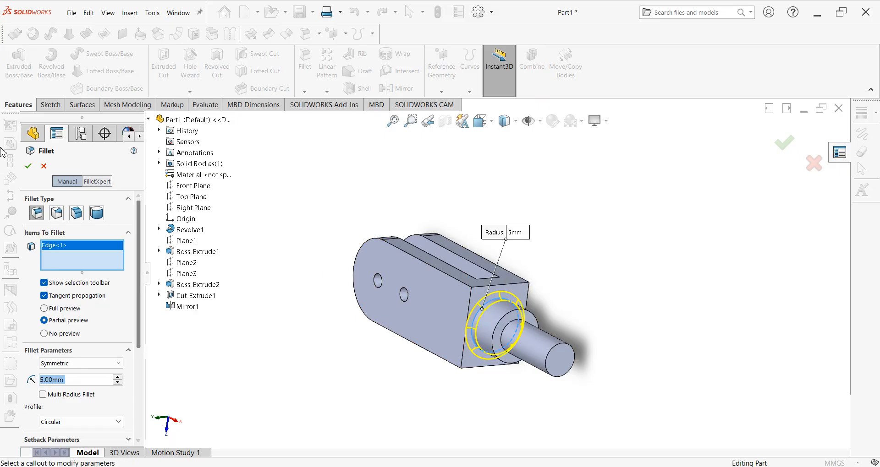
pyautogui.click(28, 169)
# - Add a 2 mm fillet to the circular edge where the thin shaft meets the larger collar
pyautogui.click(305, 57)
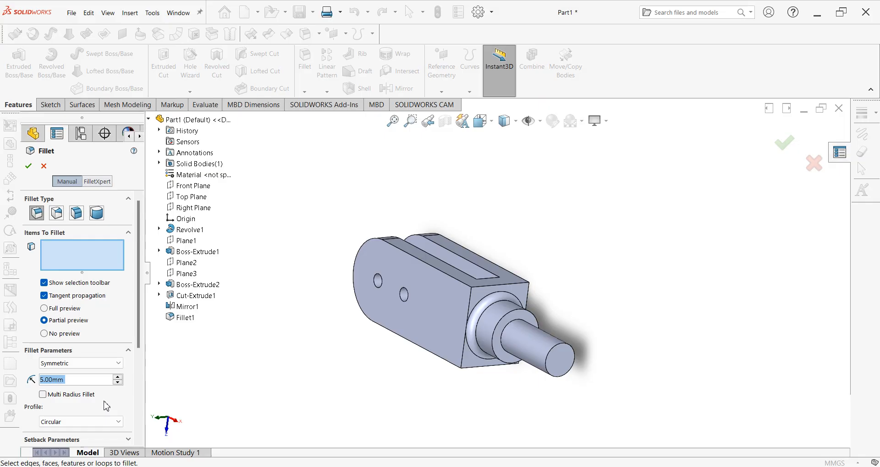
pyautogui.write('2')
pyautogui.press('Return')
pyautogui.click(504, 334)
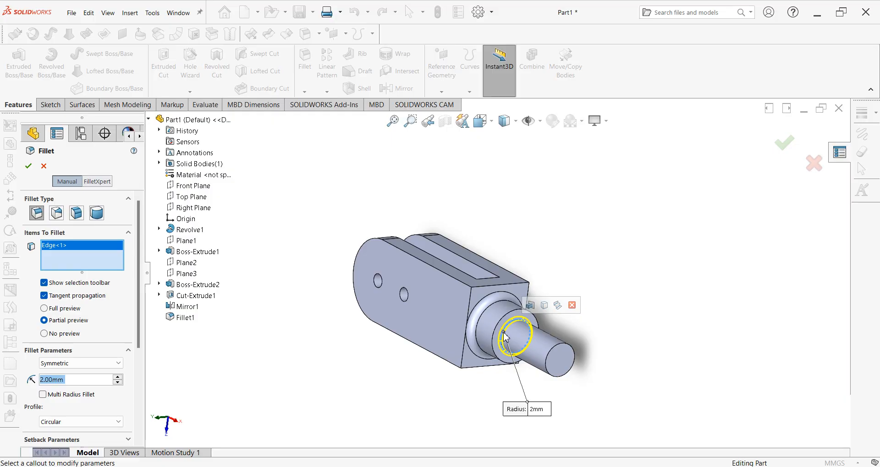
pyautogui.click(28, 167)
# - Check the shaft end in the PDF drawing and chamfer its outer circular edge by 3 mm at 45 degrees
pyautogui.hotkey('alt', 'Tab')
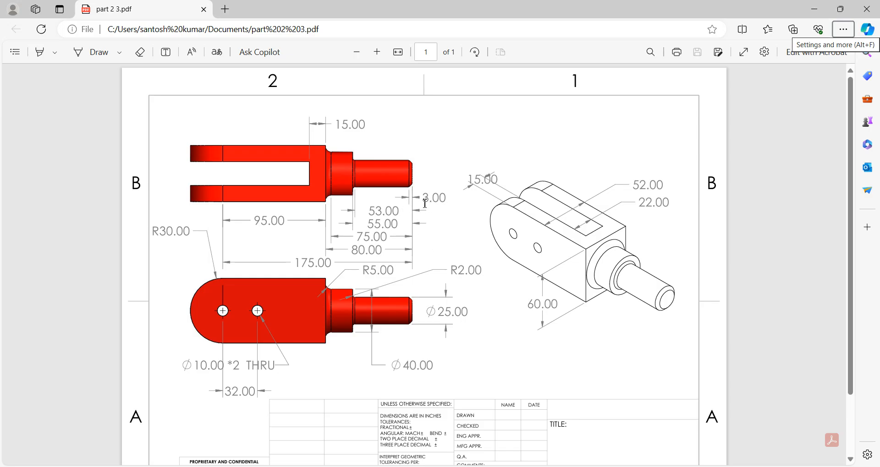
pyautogui.hotkey('alt', 'Tab')
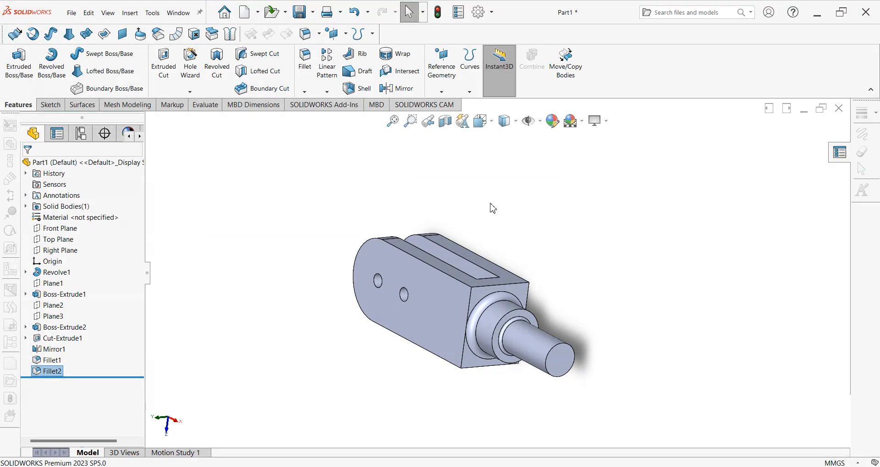
pyautogui.click(304, 92)
pyautogui.click(305, 114)
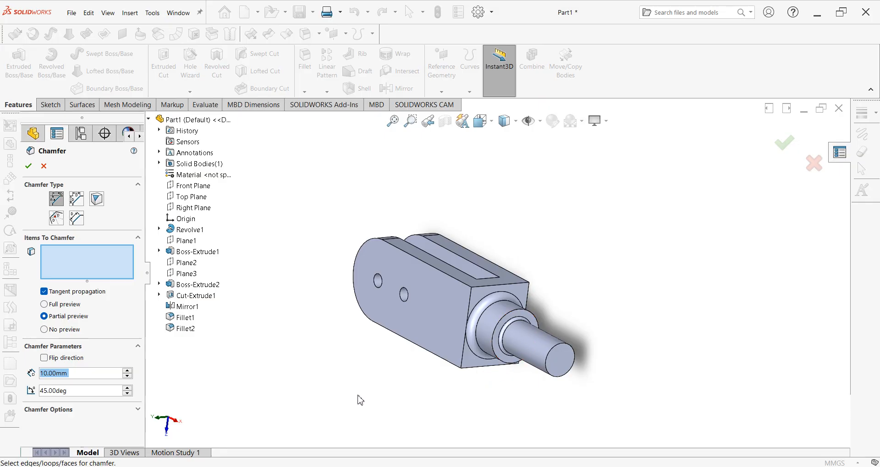
pyautogui.write('3')
pyautogui.press('Return')
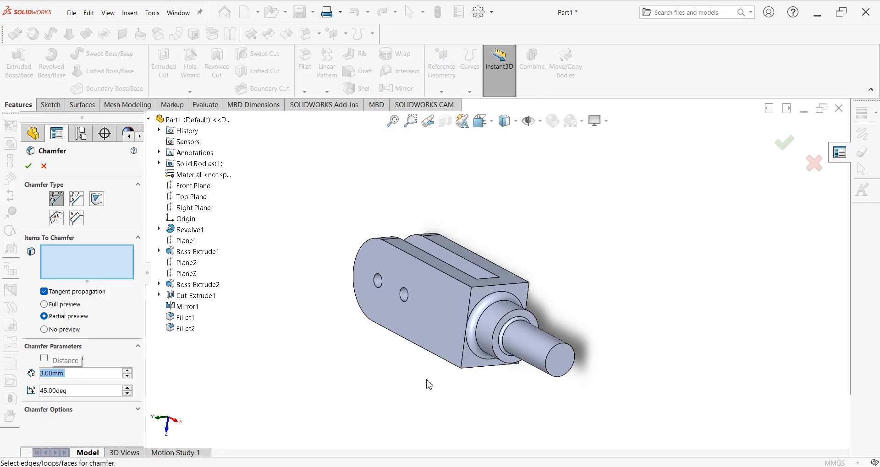
pyautogui.click(549, 362)
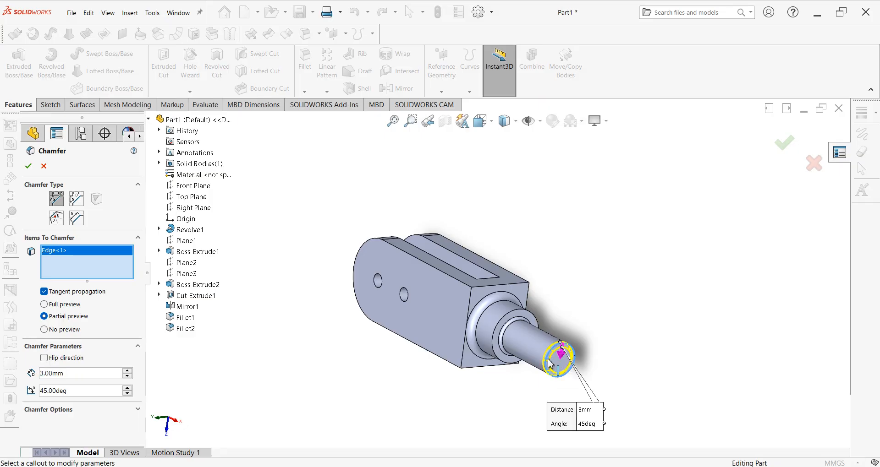
pyautogui.click(29, 166)
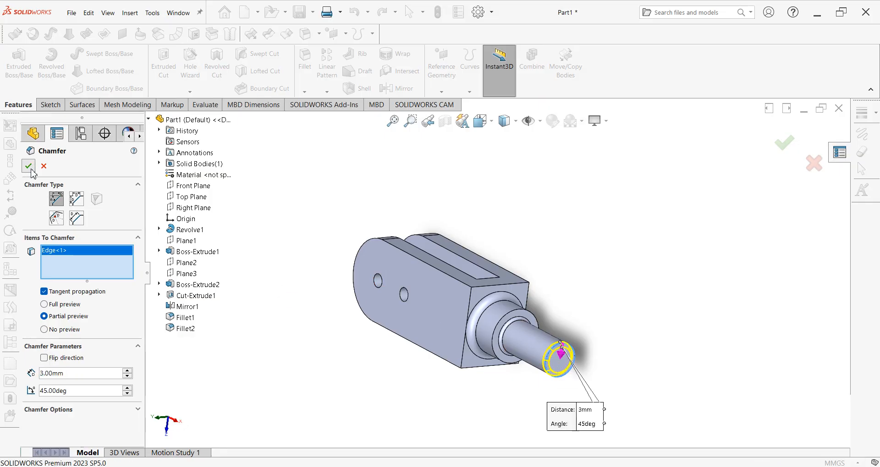
# - Examine the chamfered shaft end, the filleted shoulders and the fork arms from several angles
pyautogui.click(206, 175)
pyautogui.press('Down')
pyautogui.press('Down')
pyautogui.press('Down')
pyautogui.press('Down')
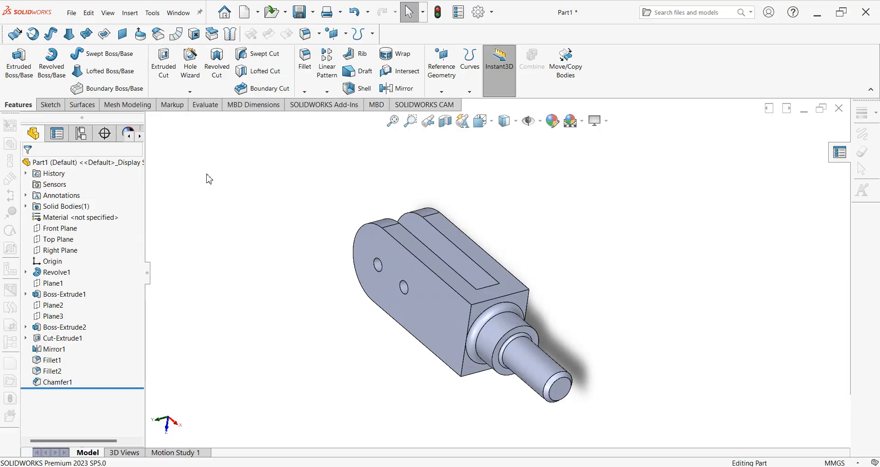
pyautogui.press('Down')
pyautogui.press('Down')
pyautogui.press('Down')
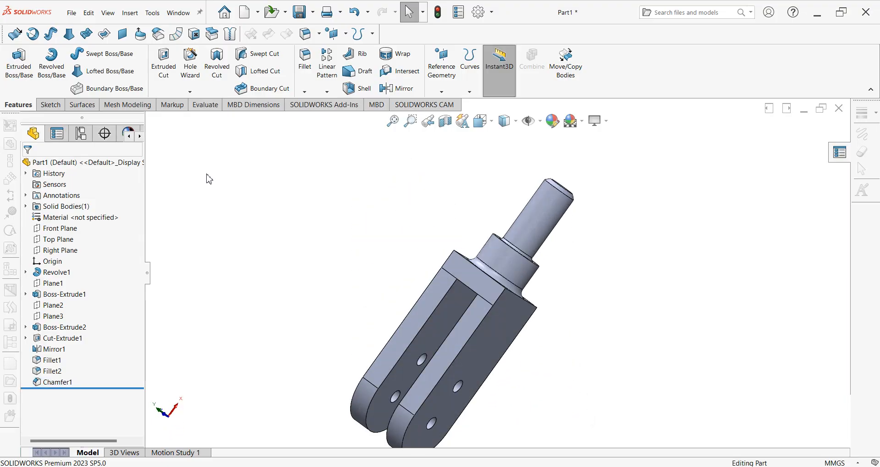
# - Apply a red color from the standard swatches to the whole part
pyautogui.click(558, 125)
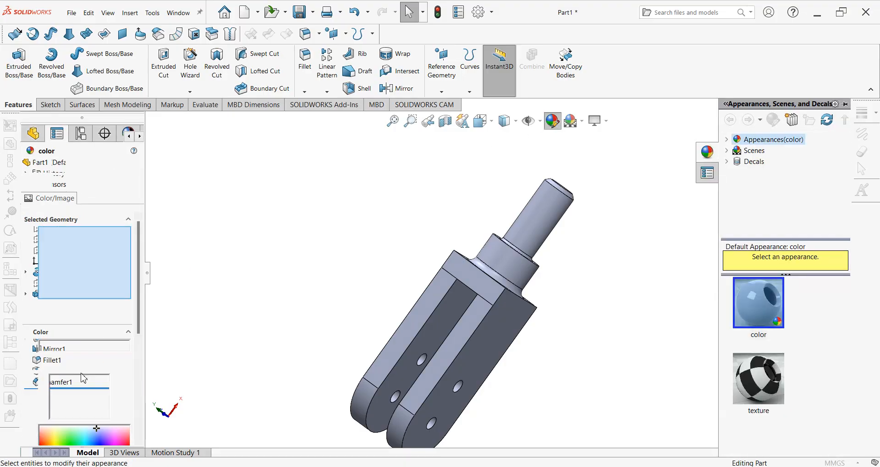
pyautogui.click(55, 396)
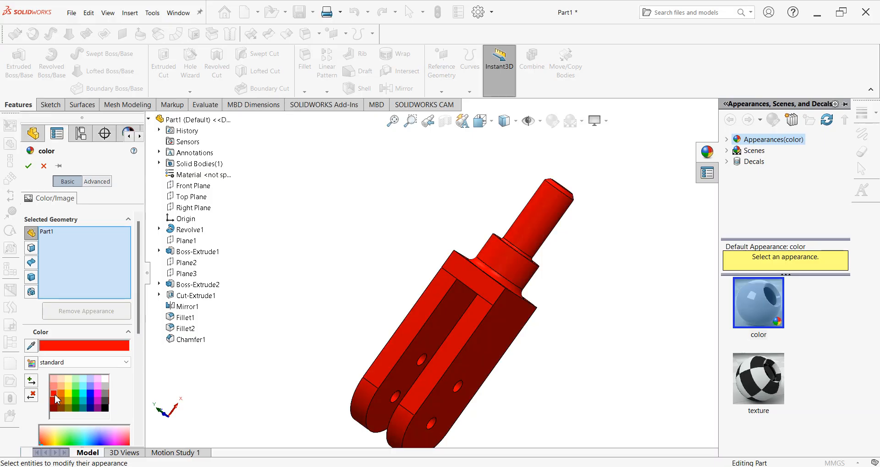
pyautogui.click(28, 165)
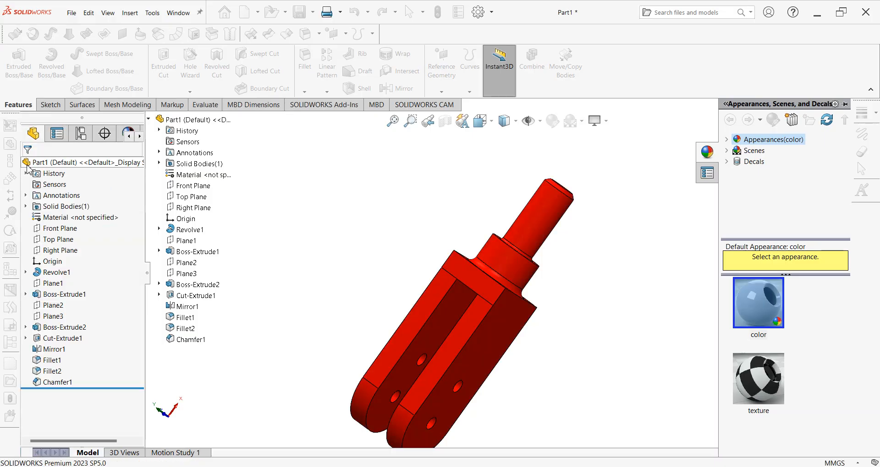
# - Examine the finished red part from all around and compare it with the PDF drawing
pyautogui.click(170, 223)
pyautogui.press('Down')
pyautogui.press('Down')
pyautogui.press('Down')
pyautogui.press('Down')
pyautogui.press('Down')
pyautogui.press('Down')
pyautogui.press('Down')
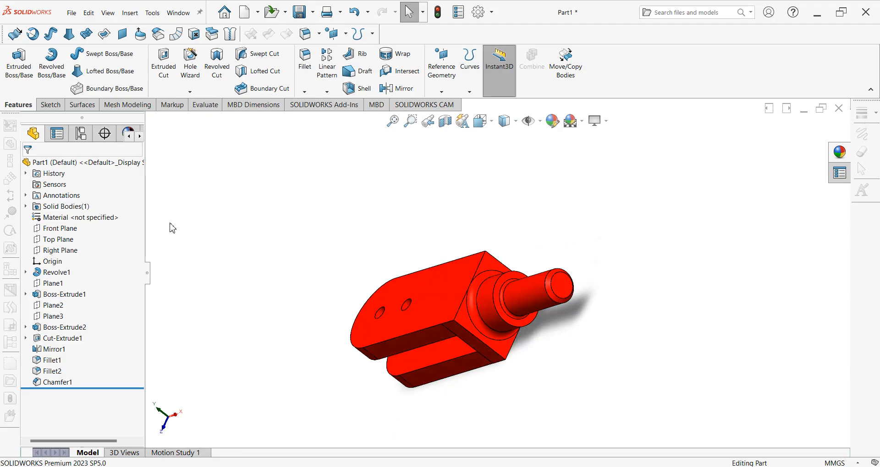
pyautogui.press('Down')
pyautogui.press('Down')
pyautogui.press('Down')
pyautogui.press('Down')
pyautogui.press('Down')
pyautogui.press('Down')
pyautogui.press('Down')
pyautogui.press('Down')
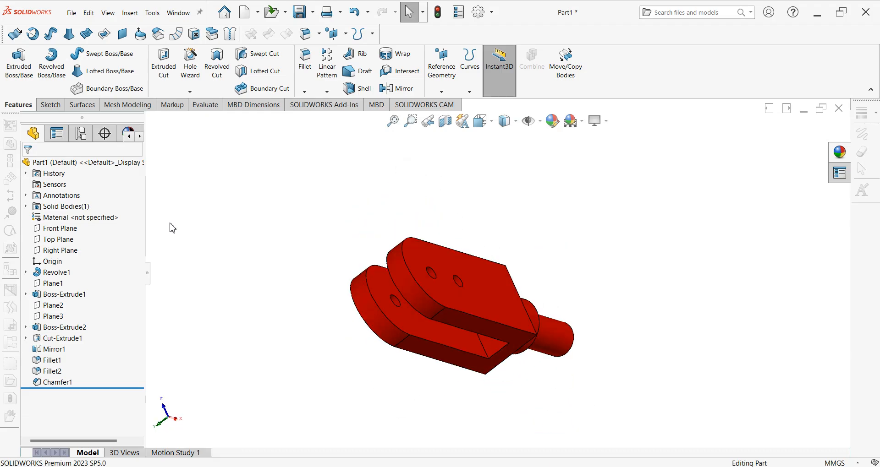
pyautogui.press('Down')
pyautogui.press('Down')
pyautogui.press('Down')
pyautogui.press('Down')
pyautogui.press('Down')
pyautogui.press('Down')
pyautogui.press('Down')
pyautogui.press('Down')
pyautogui.press('Down')
pyautogui.press('Down')
pyautogui.press('Down')
pyautogui.press('Down')
pyautogui.press('Down')
pyautogui.press('Down')
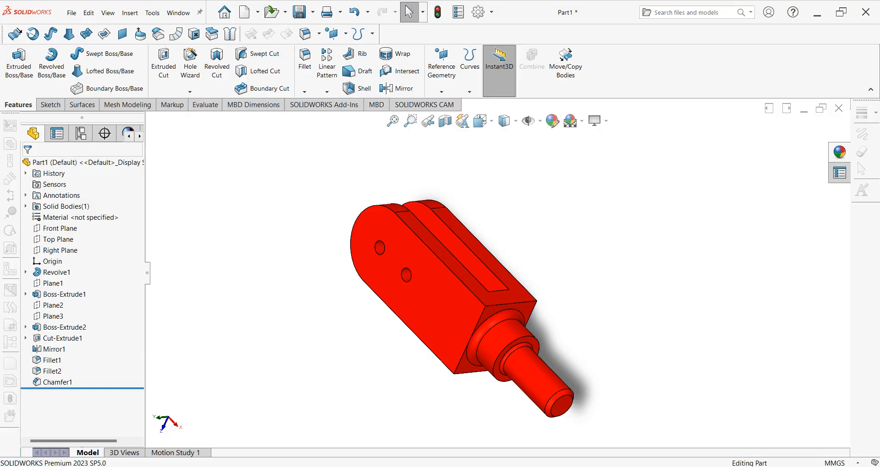
pyautogui.hotkey('alt', 'Tab')
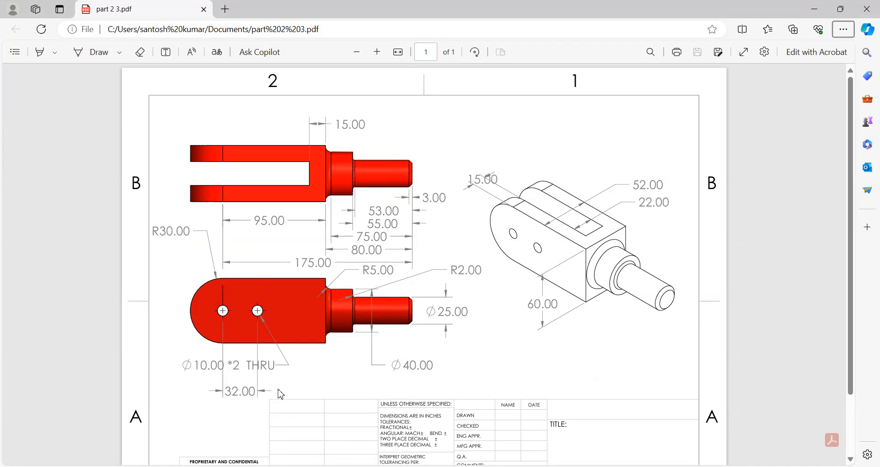
pyautogui.hotkey('alt', 'Tab')
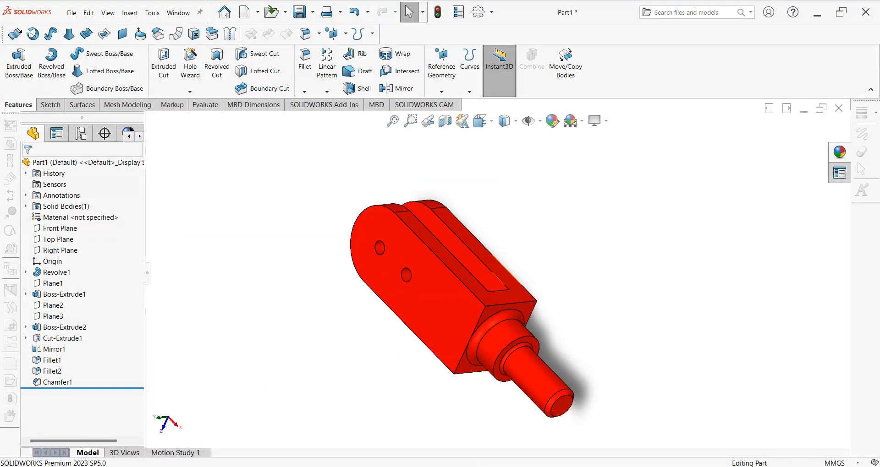